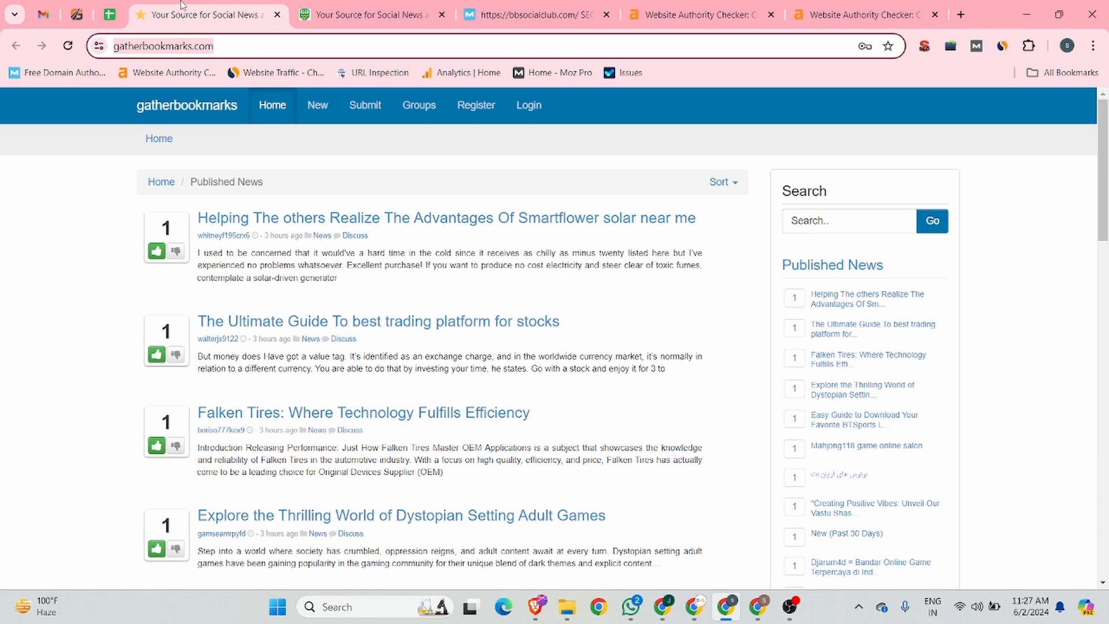
# Compare the Ahrefs authority metrics of gatherbookmarks.com and bbsocialclub.com, checking each bookmarking site's home page
pyautogui.click(754, 9)
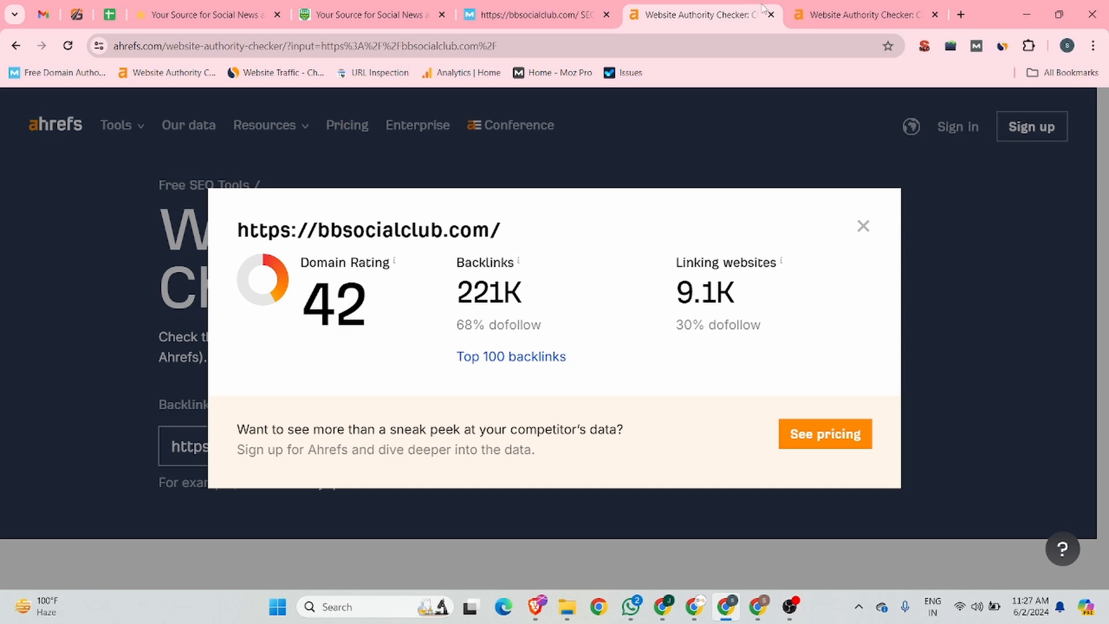
pyautogui.click(812, 6)
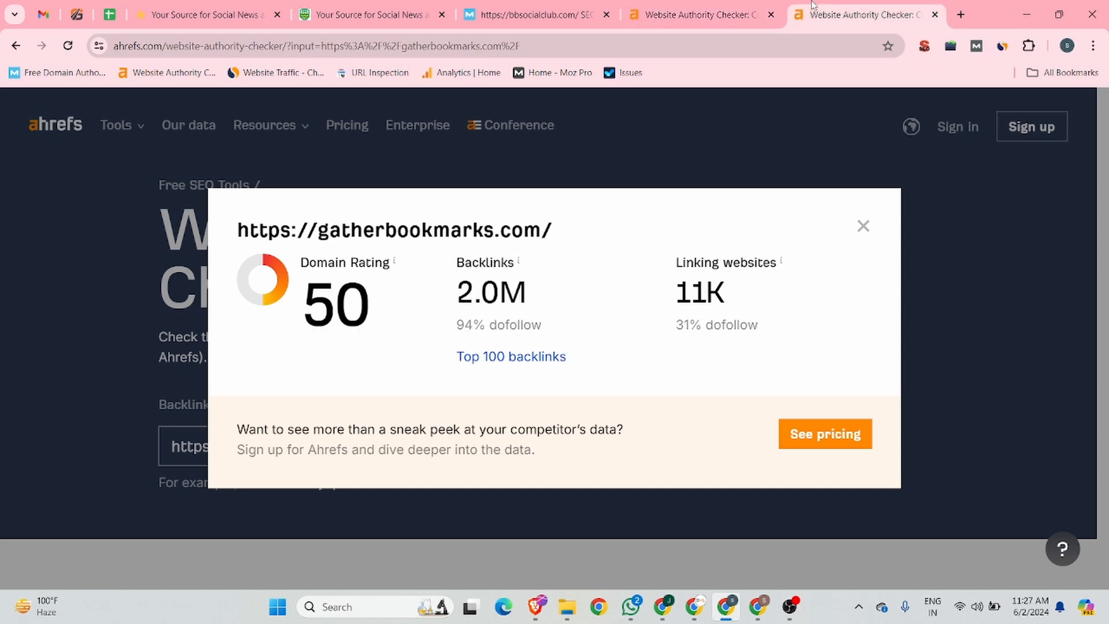
pyautogui.click(287, 12)
pyautogui.click(306, 11)
pyautogui.click(128, 46)
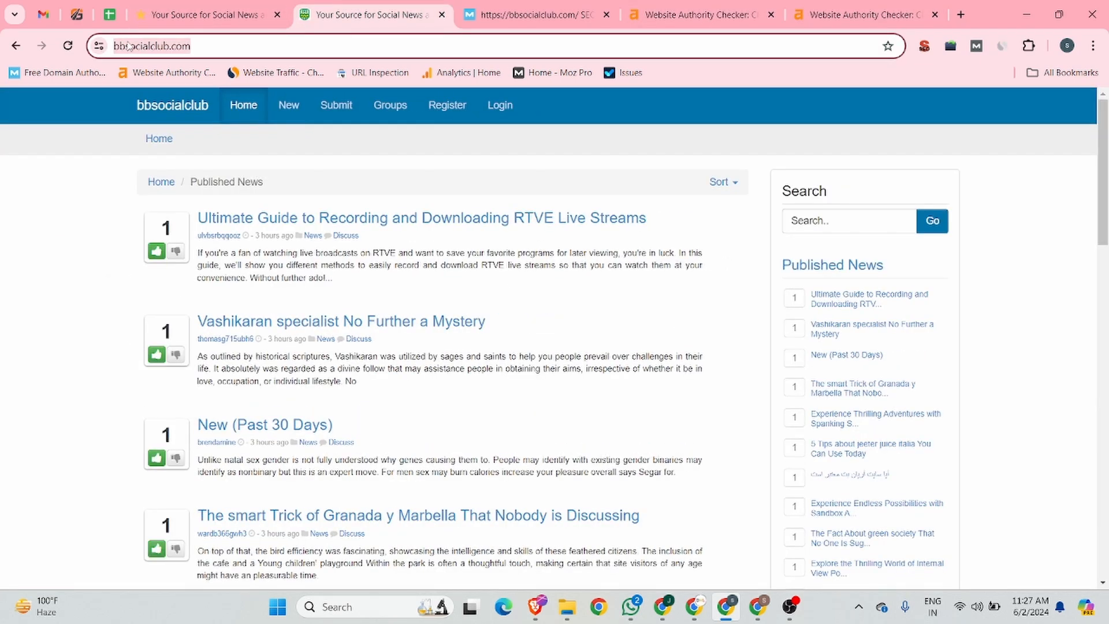
pyautogui.click(263, 4)
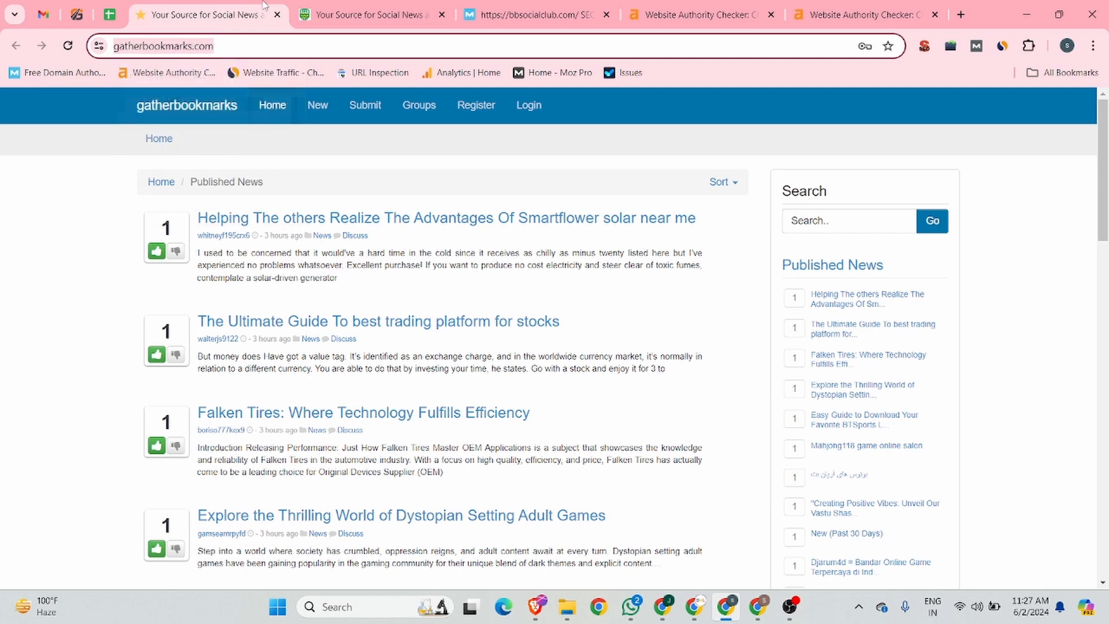
pyautogui.click(354, 7)
pyautogui.click(894, 6)
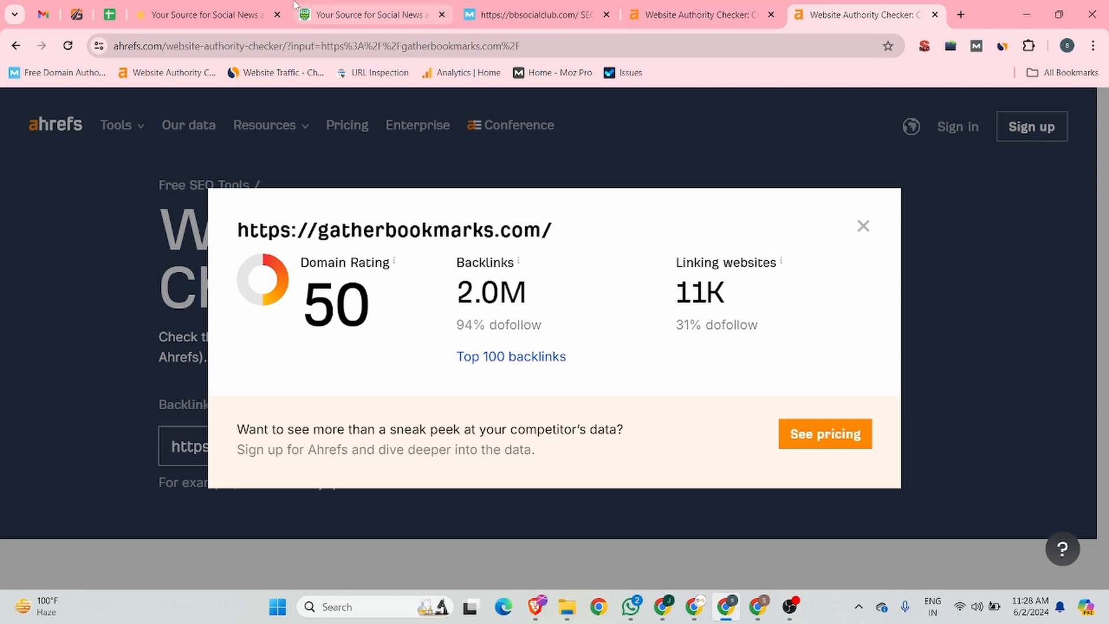
pyautogui.click(495, 7)
pyautogui.click(661, 4)
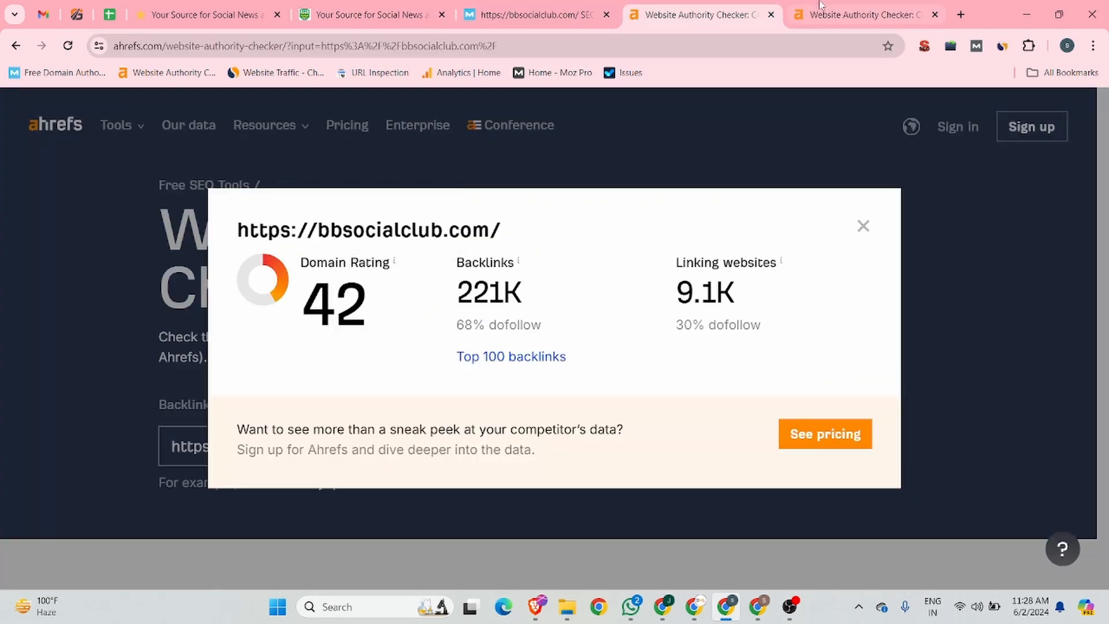
pyautogui.click(150, 8)
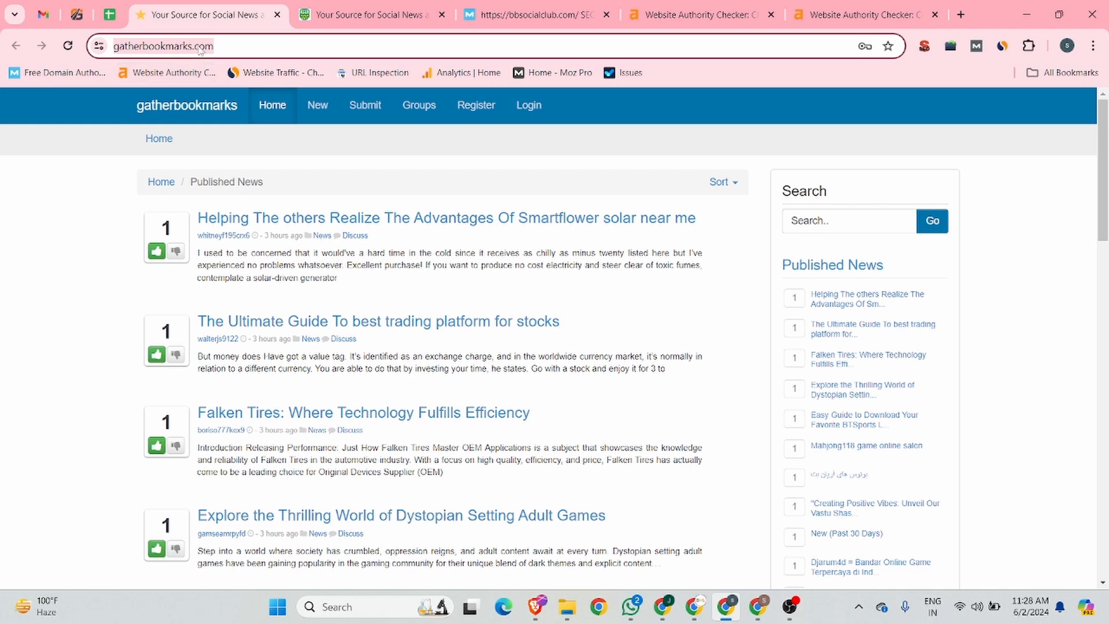
pyautogui.click(883, 9)
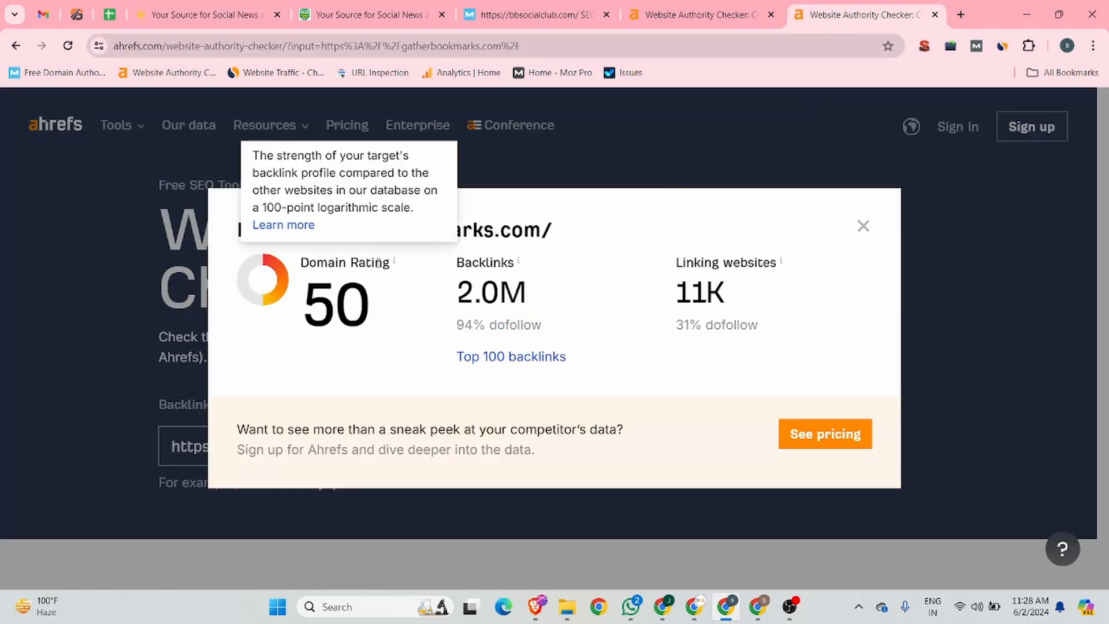
pyautogui.click(231, 14)
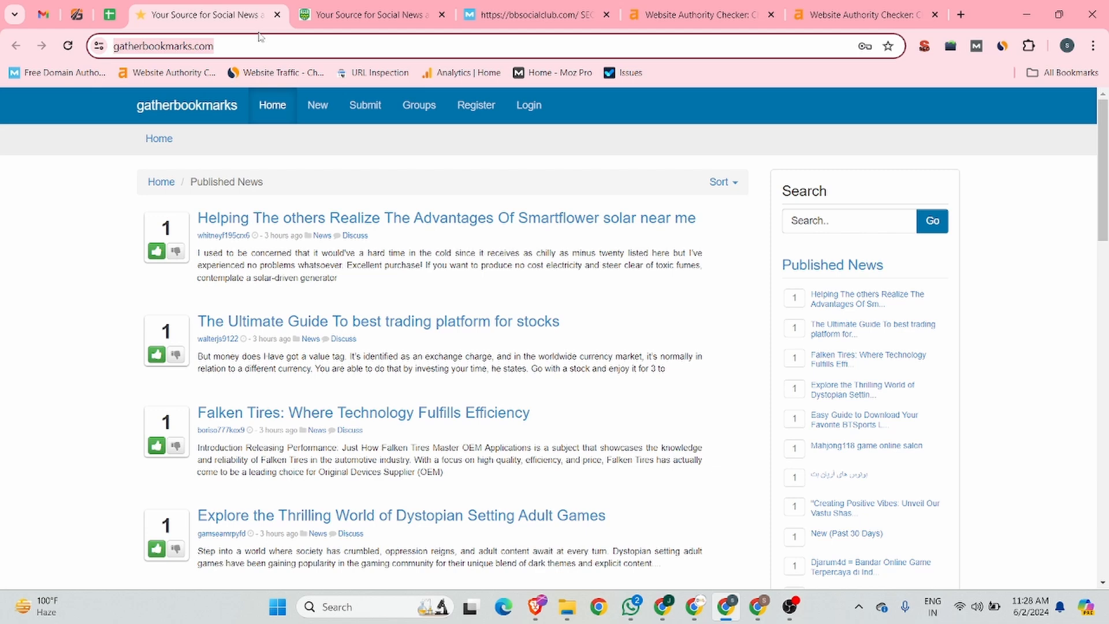
pyautogui.click(483, 108)
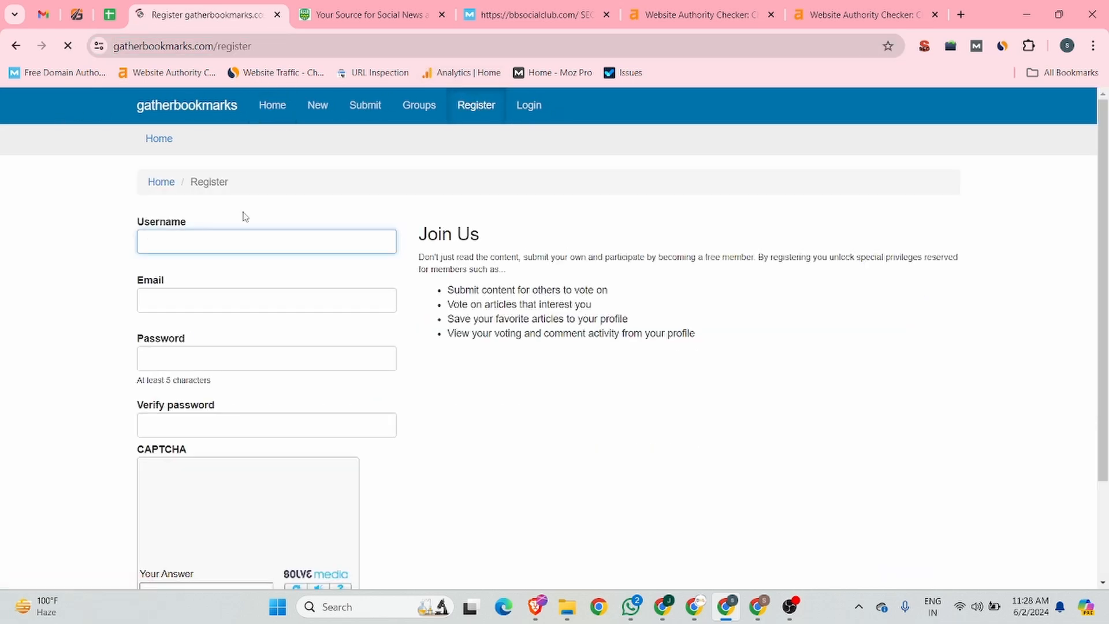
pyautogui.click(186, 241)
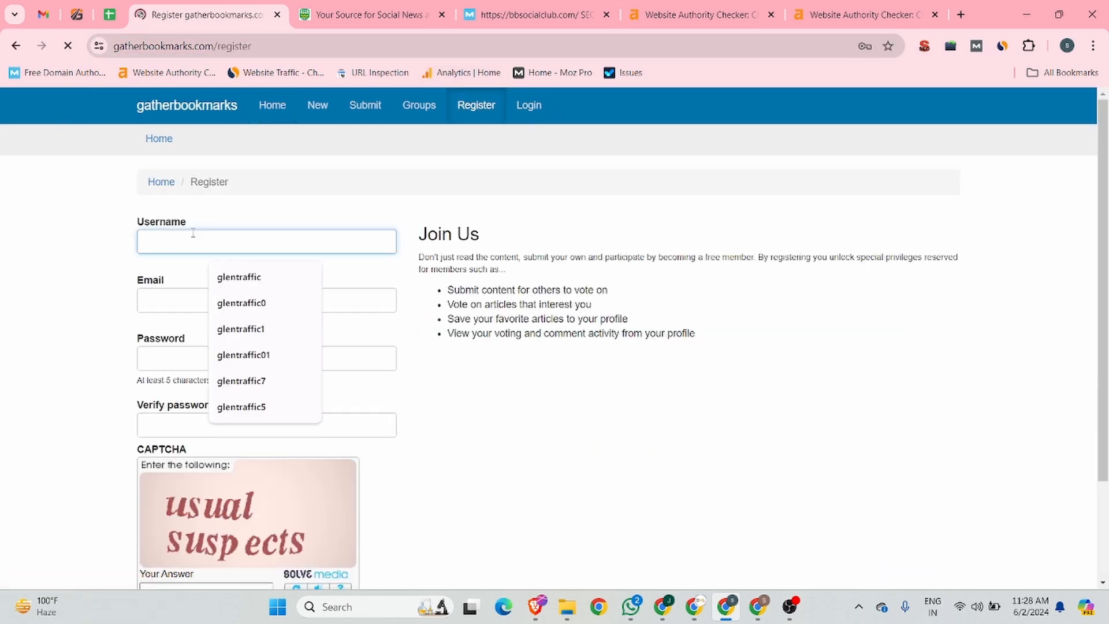
pyautogui.click(265, 280)
pyautogui.click(195, 299)
pyautogui.click(242, 332)
pyautogui.click(242, 359)
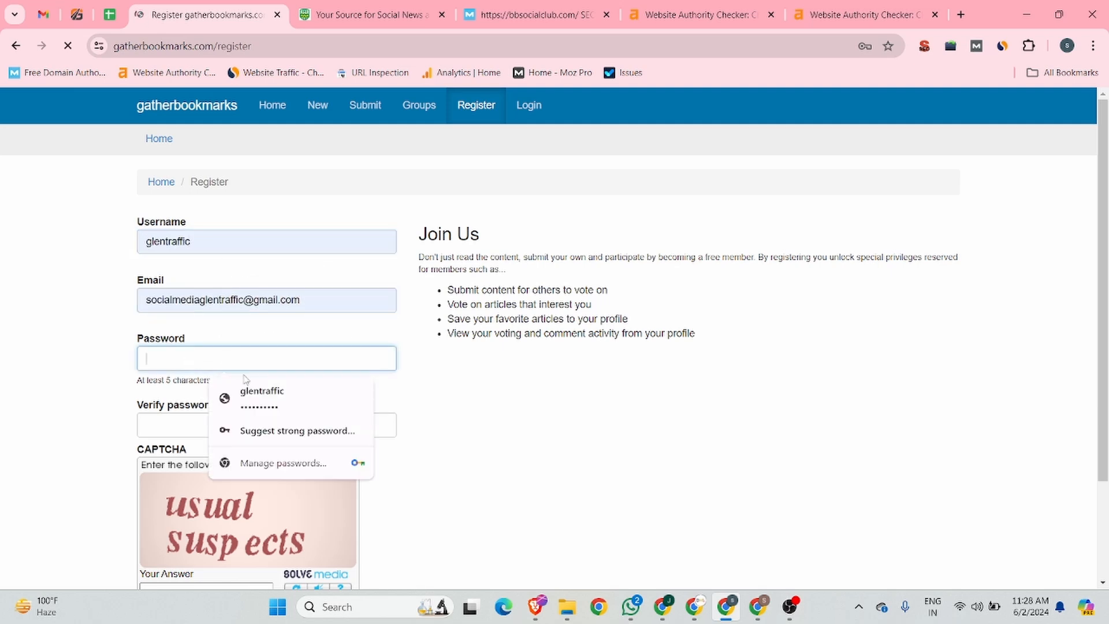
pyautogui.click(214, 46)
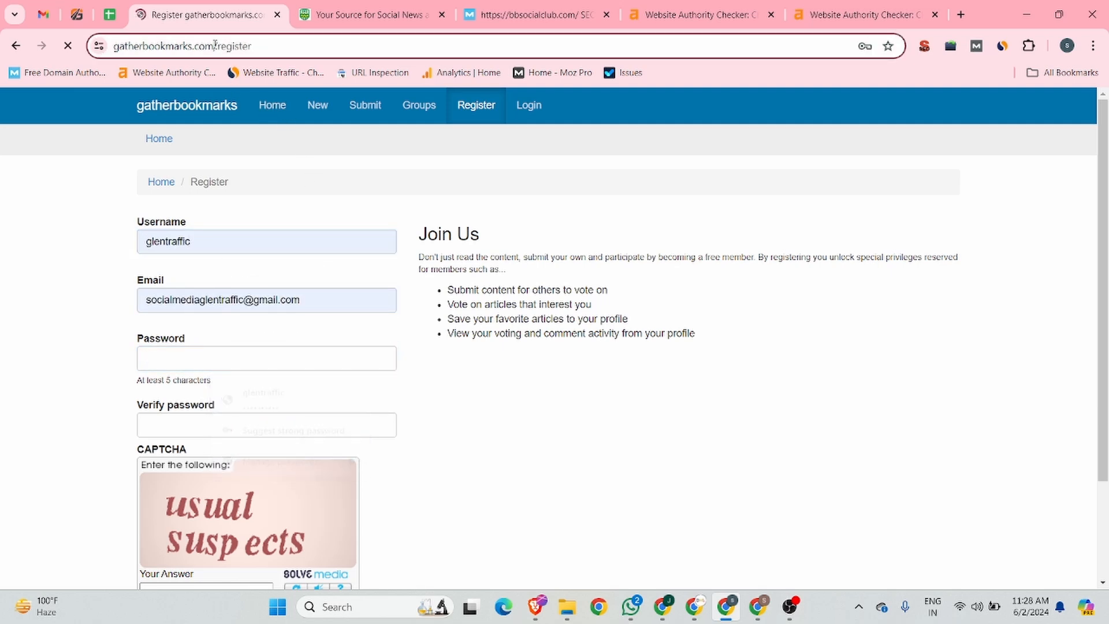
pyautogui.moveTo(215, 46); pyautogui.dragTo(100, 47)
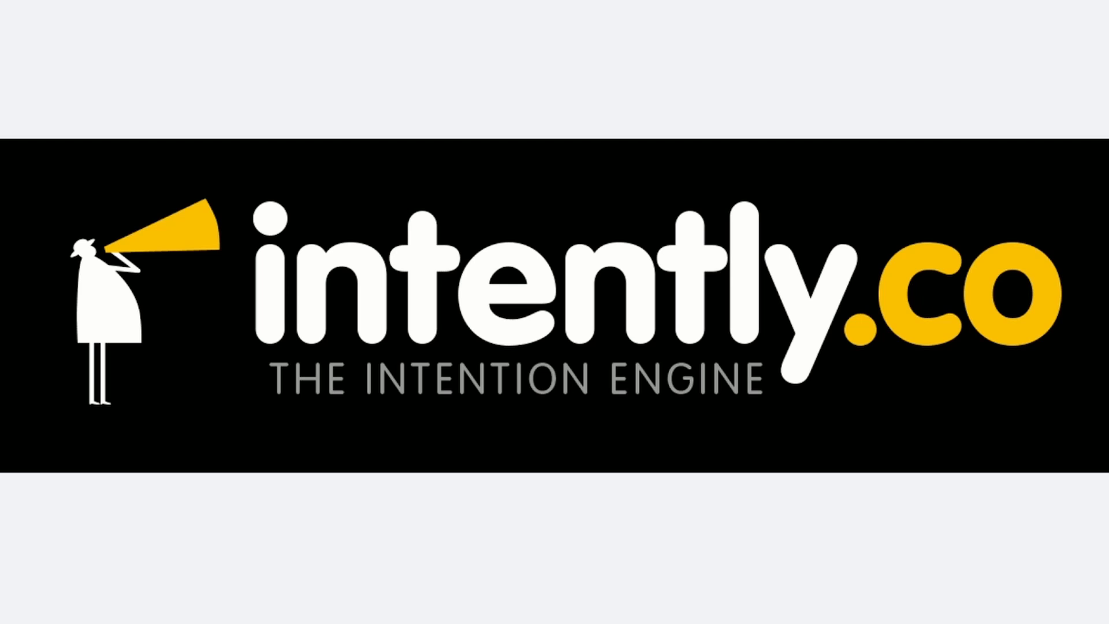
pyautogui.press('Right')
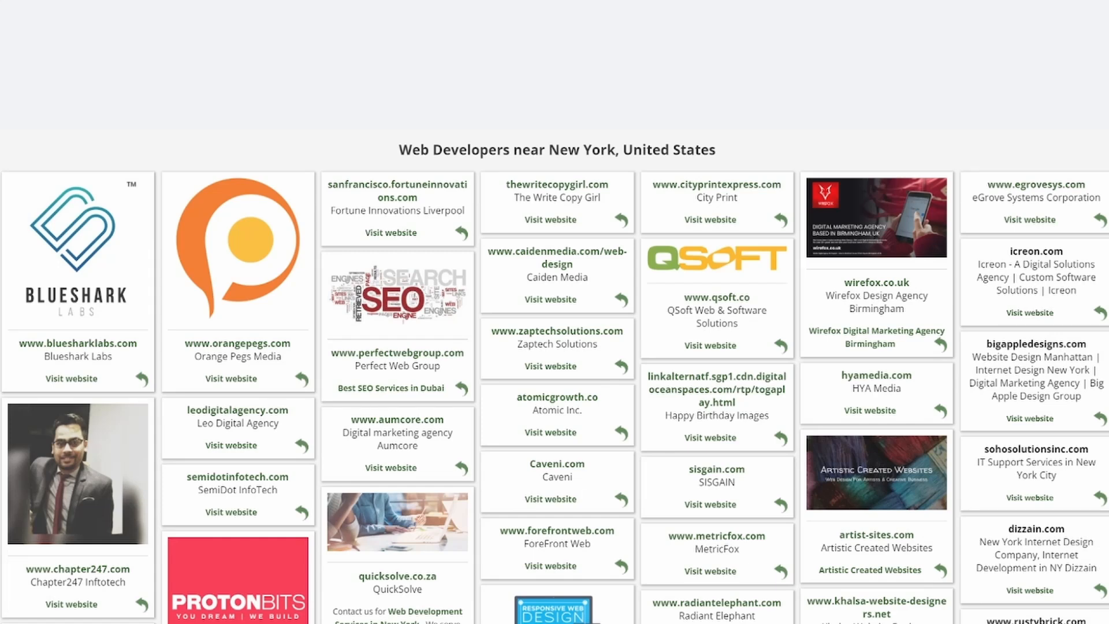
pyautogui.press('Right')
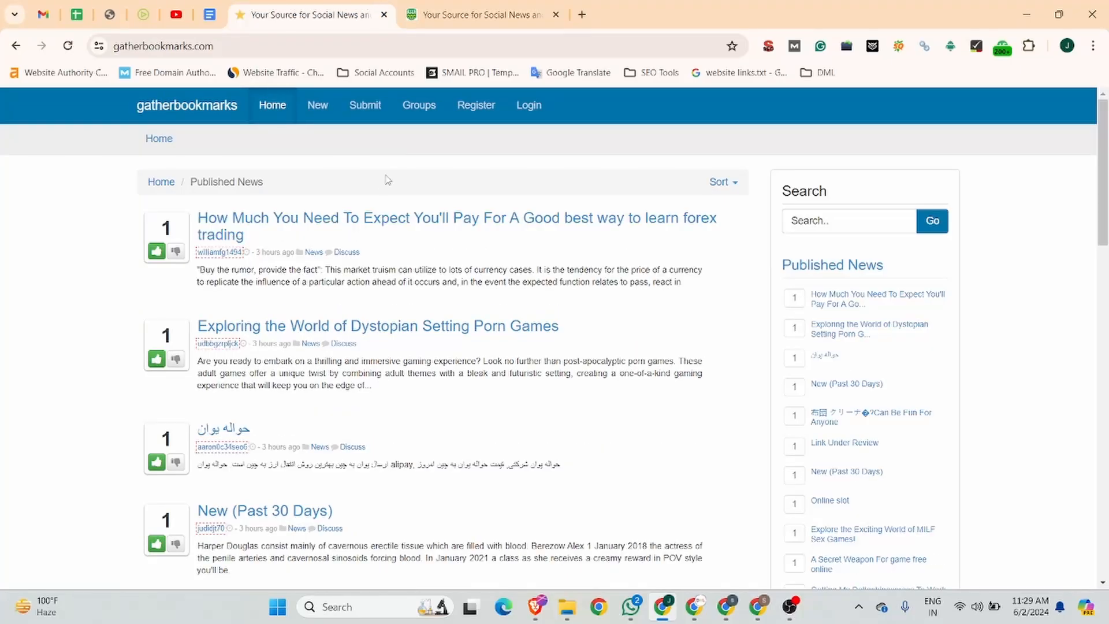
# Start a new account registration on gatherbookmarks.com with the username jobma and the account's e-mail address
pyautogui.click(479, 115)
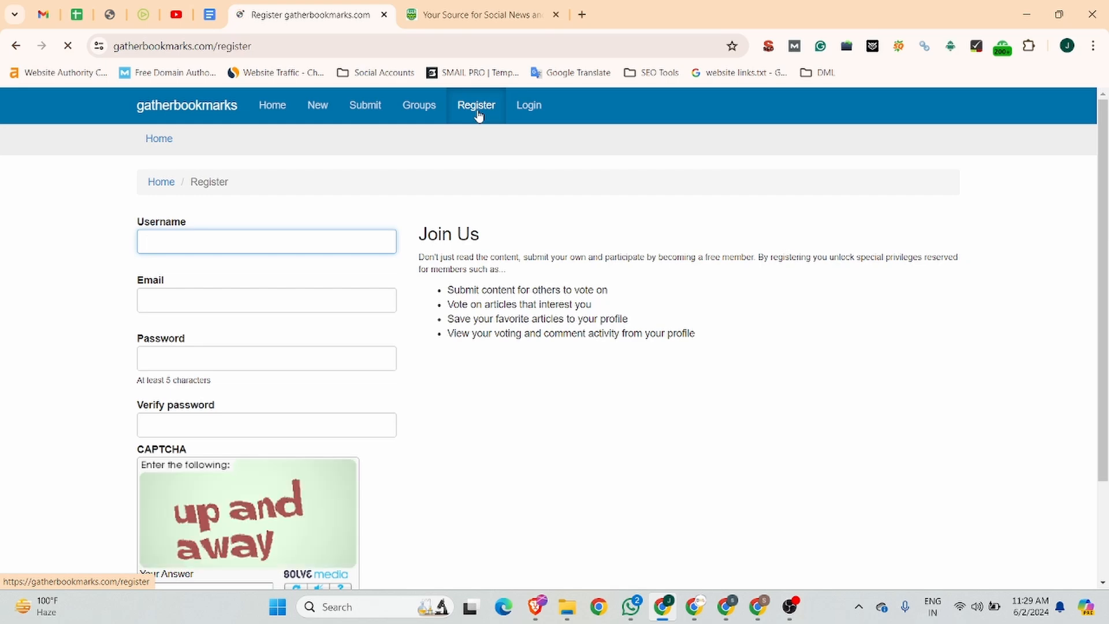
pyautogui.click(183, 240)
pyautogui.click(252, 279)
pyautogui.click(193, 305)
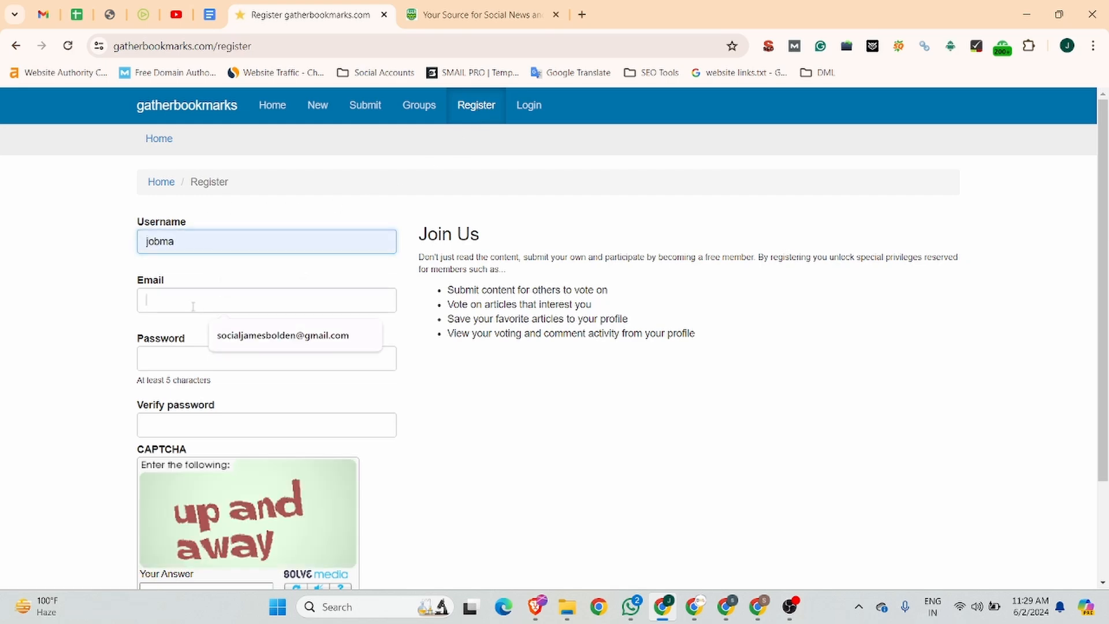
pyautogui.click(256, 338)
pyautogui.click(179, 352)
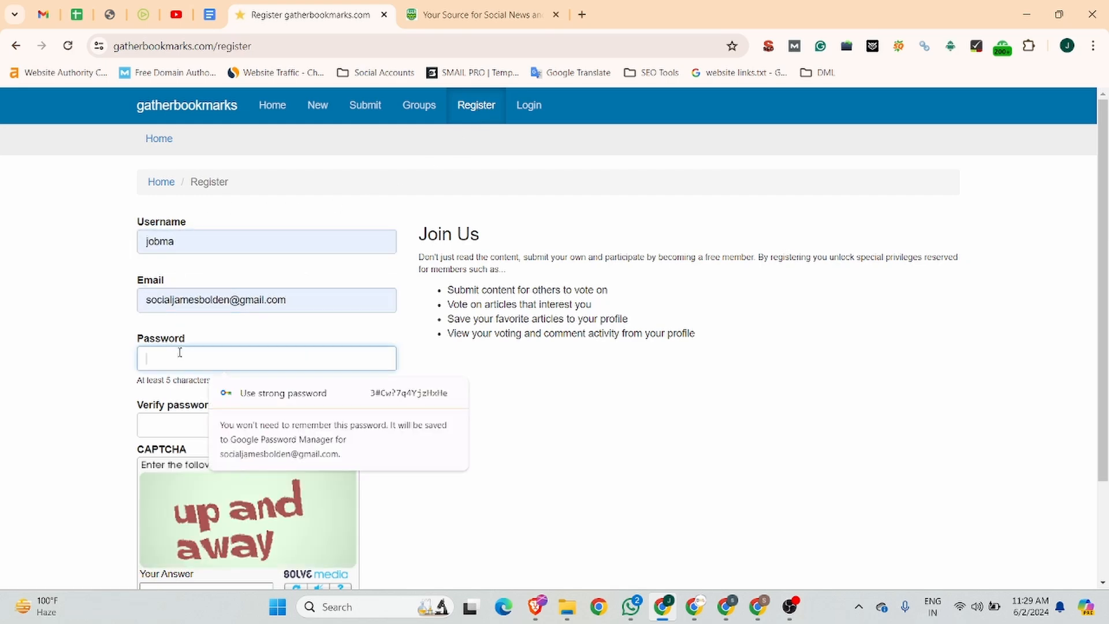
# Enter the account password and repeat it in the Verify password field
pyautogui.write('*********')
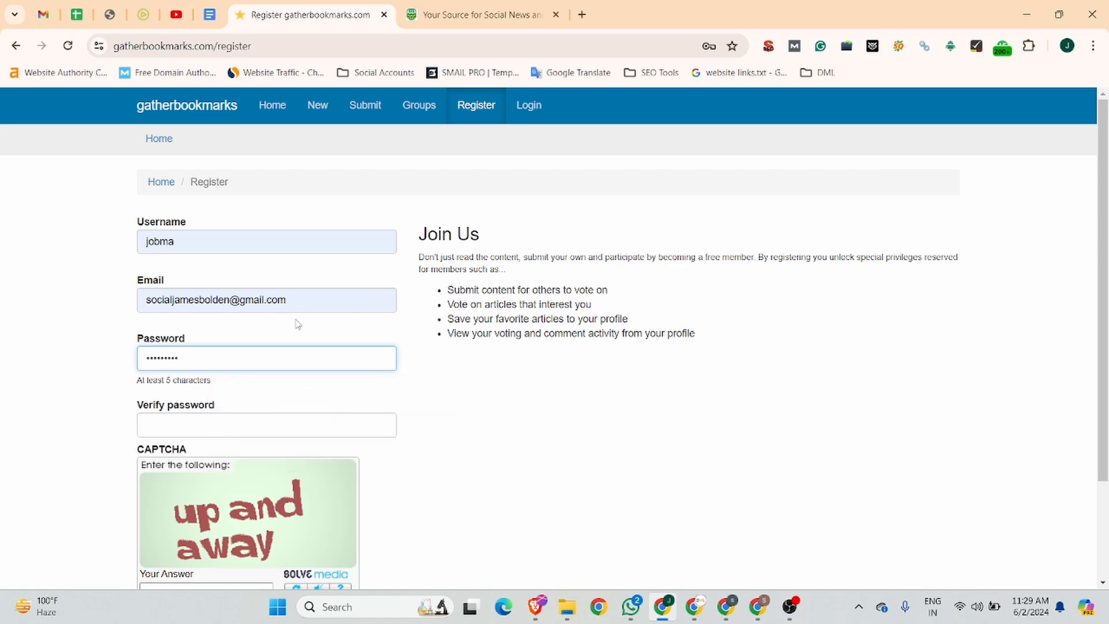
pyautogui.write('*')
pyautogui.click(205, 425)
pyautogui.write('*')
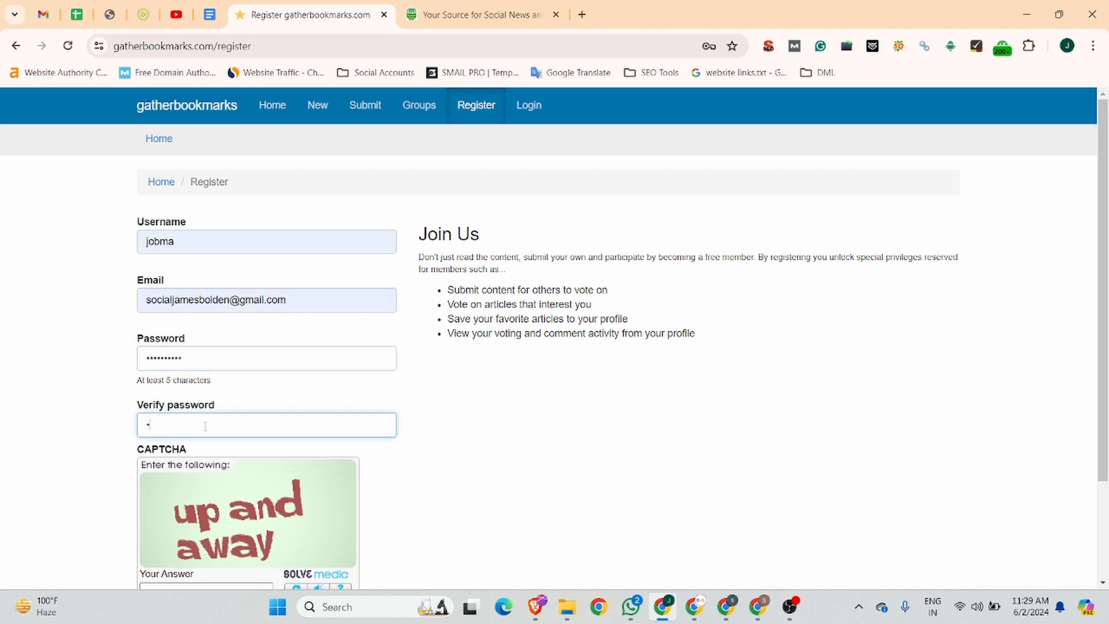
pyautogui.write('*********')
# Answer the CAPTCHA, create the user account, and save its login in the browser
pyautogui.scroll(-3, 205, 426)
pyautogui.click(170, 462)
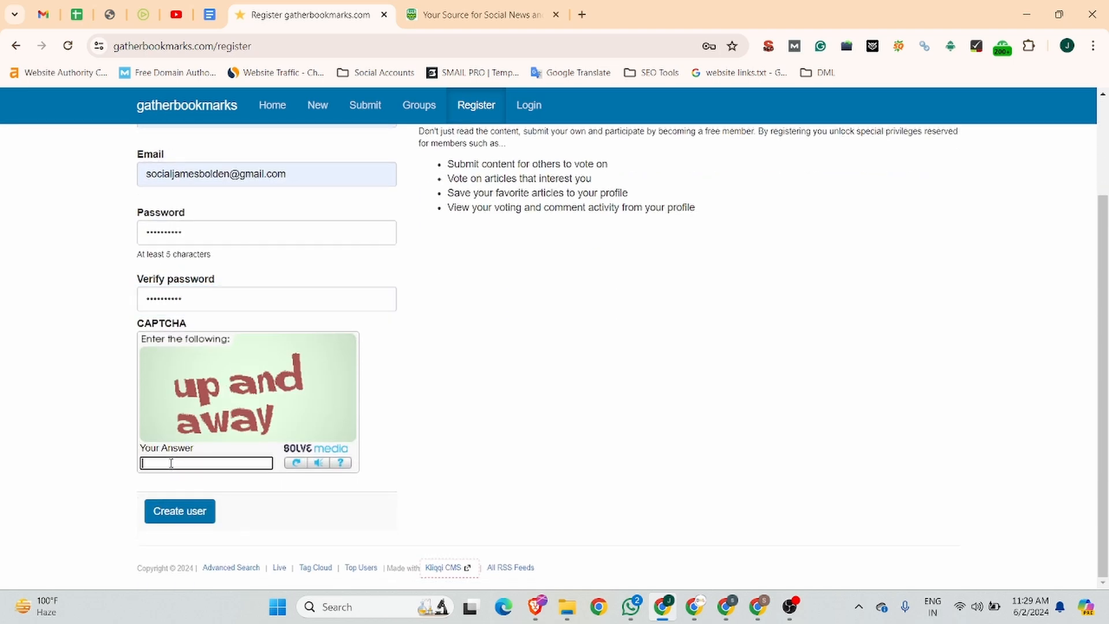
pyautogui.write('up and away')
pyautogui.click(193, 517)
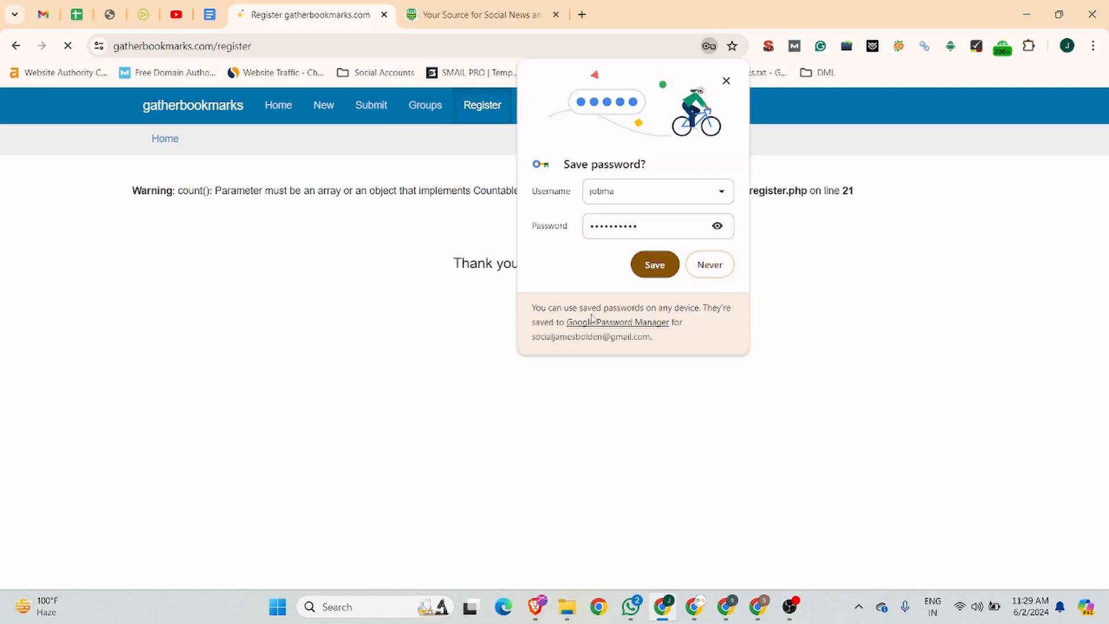
pyautogui.click(653, 267)
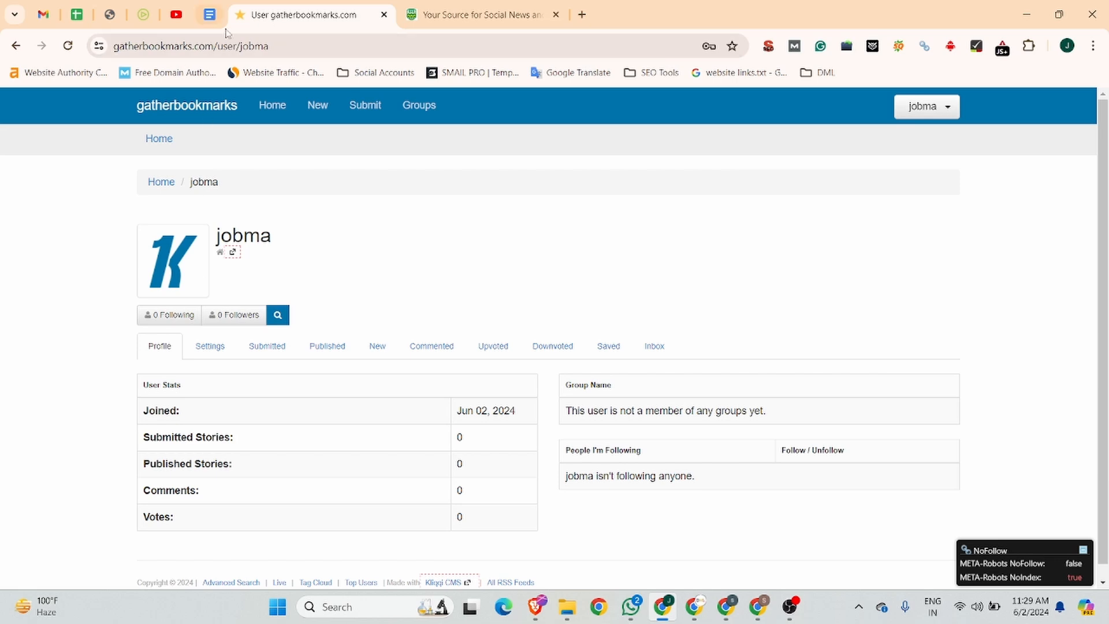
pyautogui.click(314, 46)
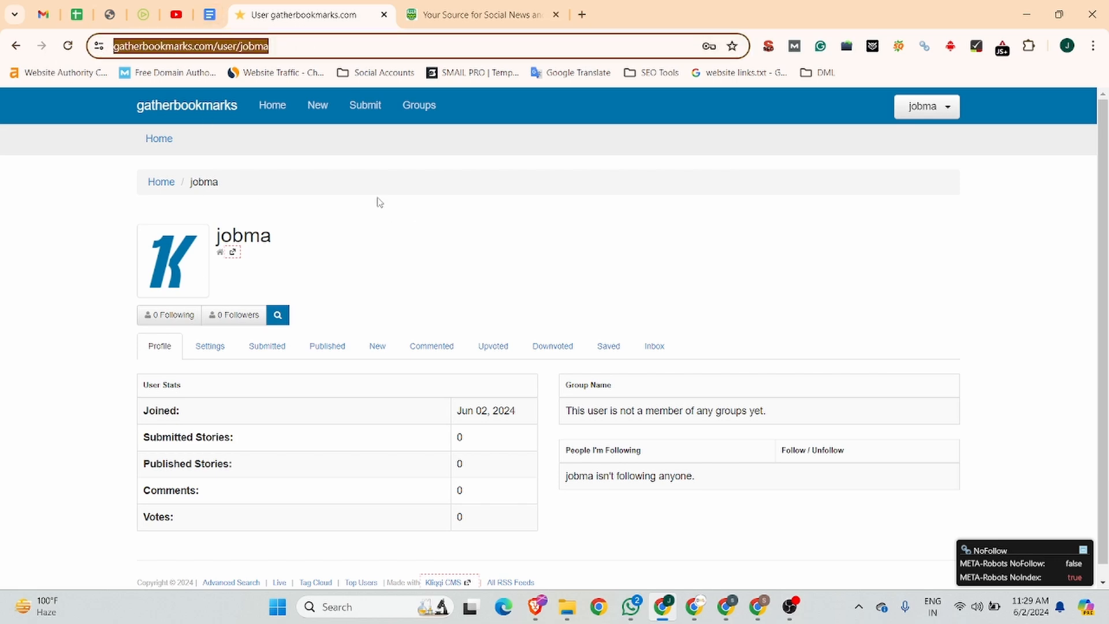
pyautogui.click(374, 104)
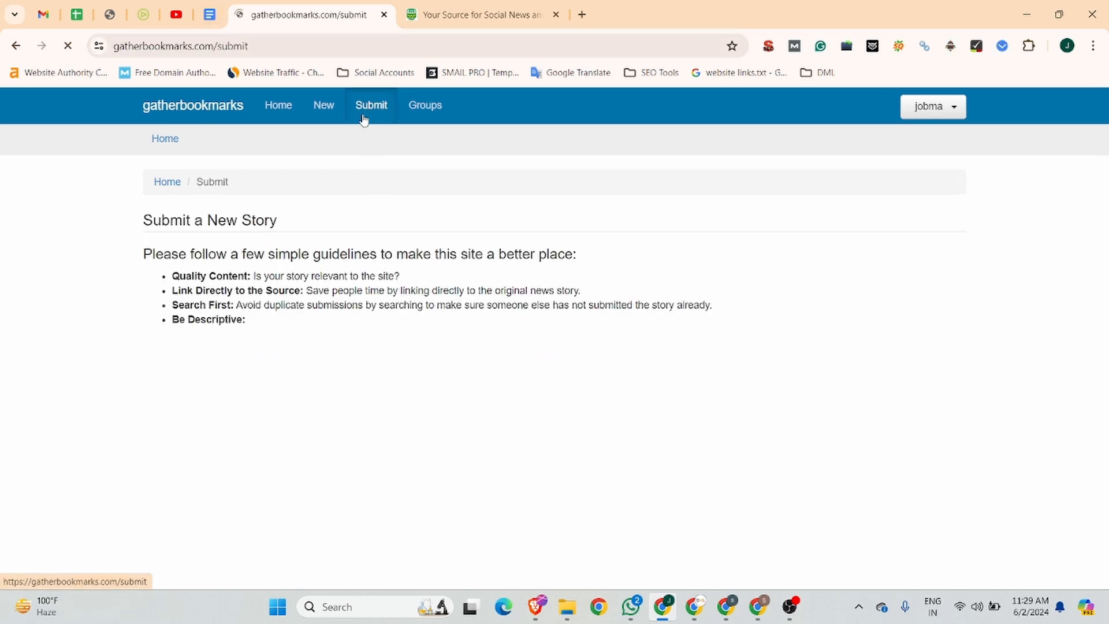
pyautogui.click(197, 394)
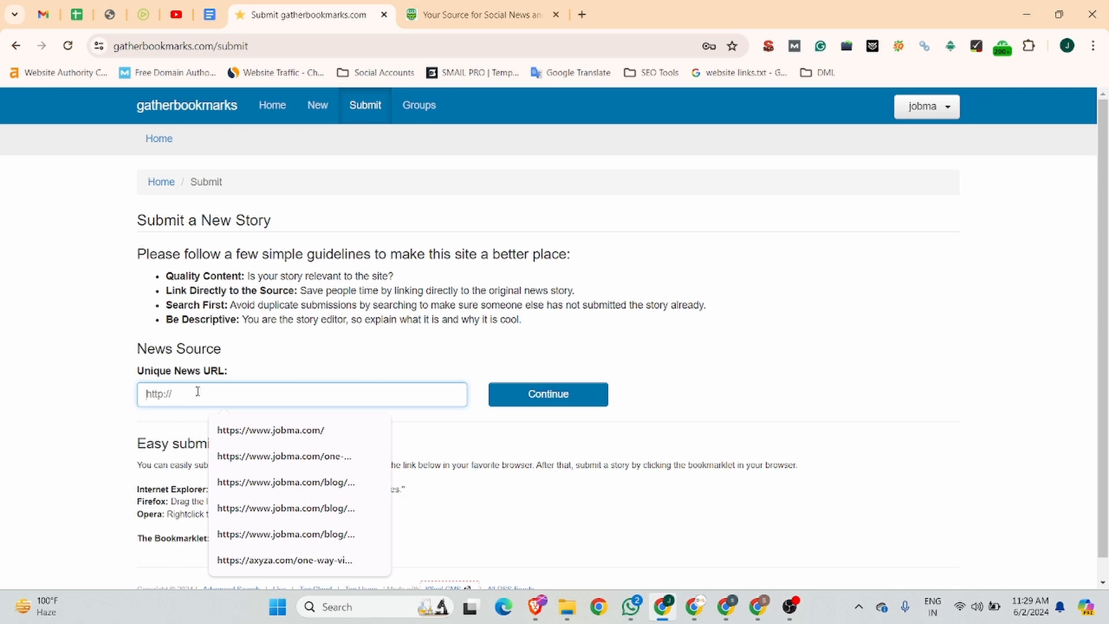
pyautogui.click(242, 427)
pyautogui.click(559, 403)
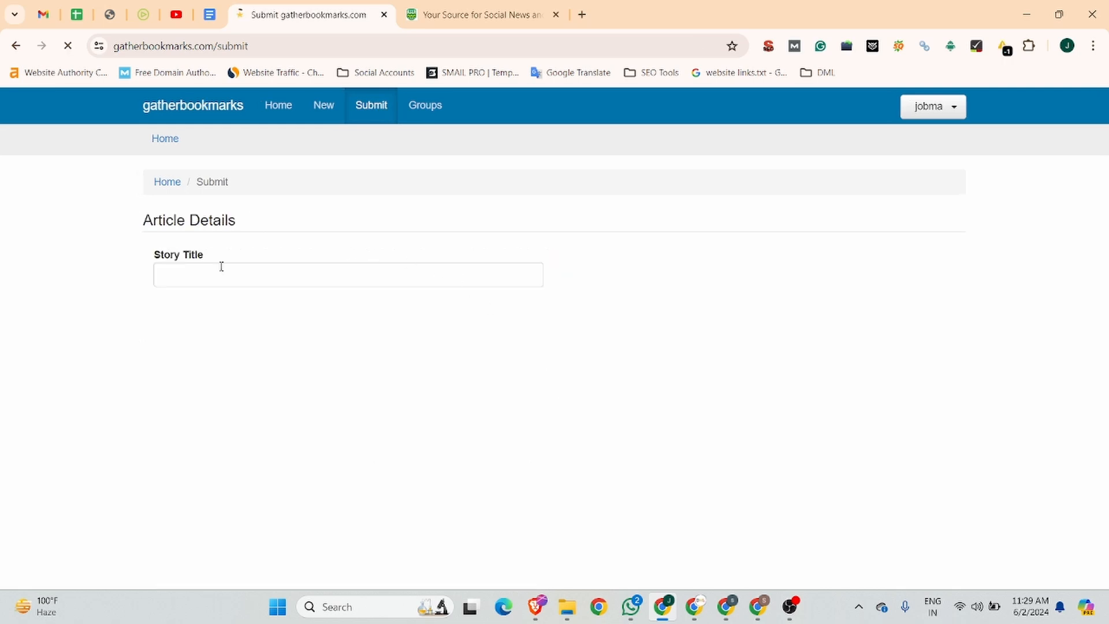
# Copy the title "Top Interview Management Solutions | Jobma" from the Business Listing document into the Story Title field
pyautogui.click(216, 269)
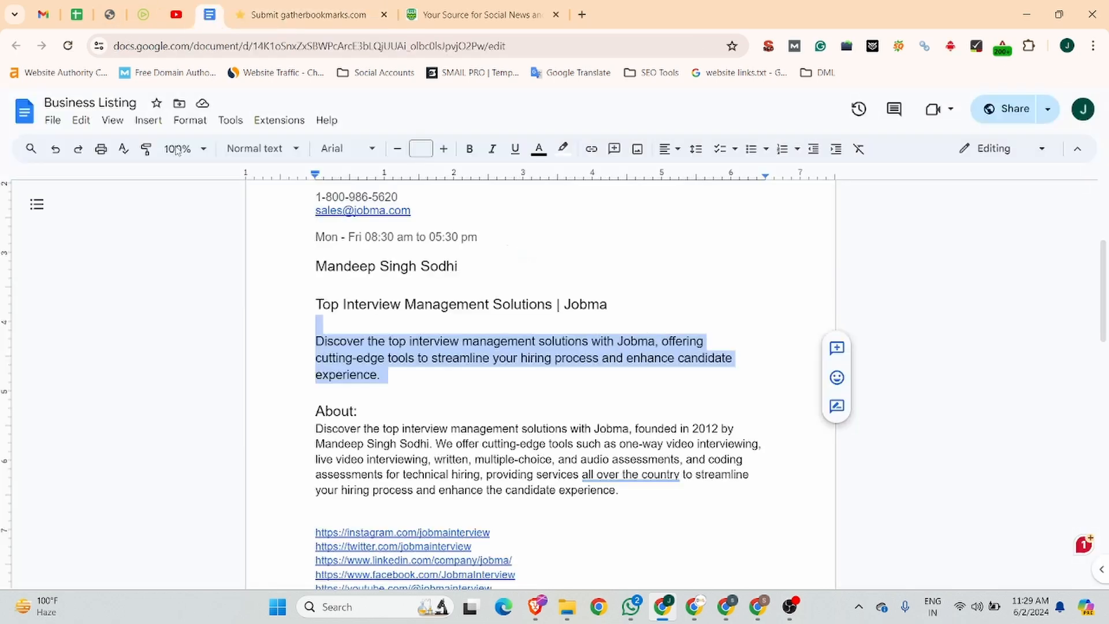
pyautogui.click(210, 14)
pyautogui.moveTo(629, 304); pyautogui.dragTo(298, 304)
pyautogui.hotkey('ctrl', 'c')
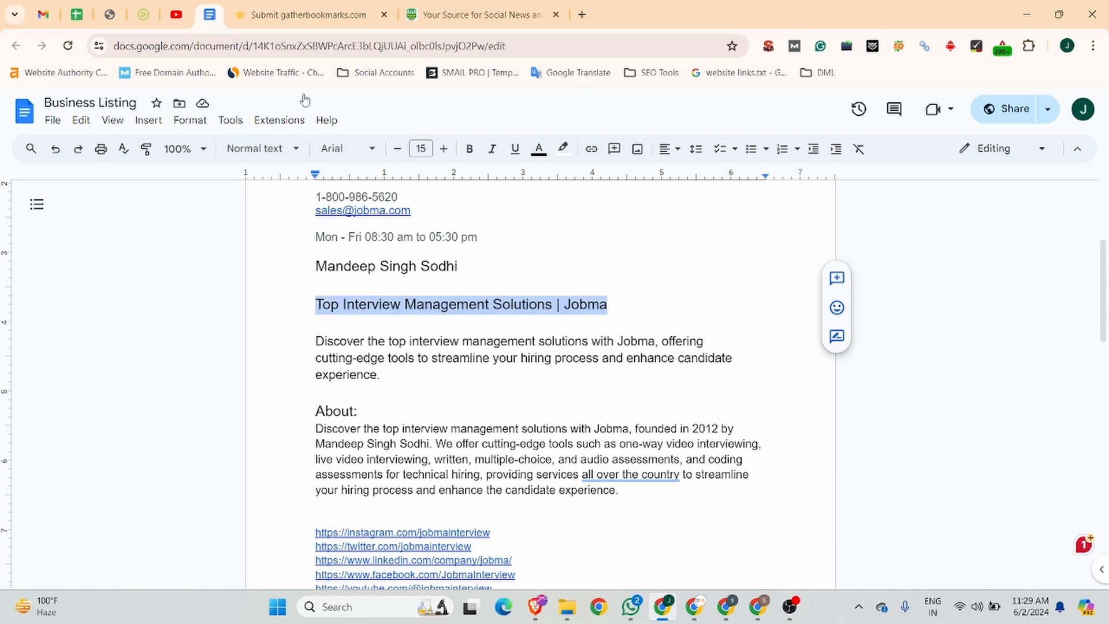
pyautogui.click(279, 11)
pyautogui.hotkey('ctrl', 'v')
# Set the story's tag to Video Interview Software from the suggested entries
pyautogui.click(220, 341)
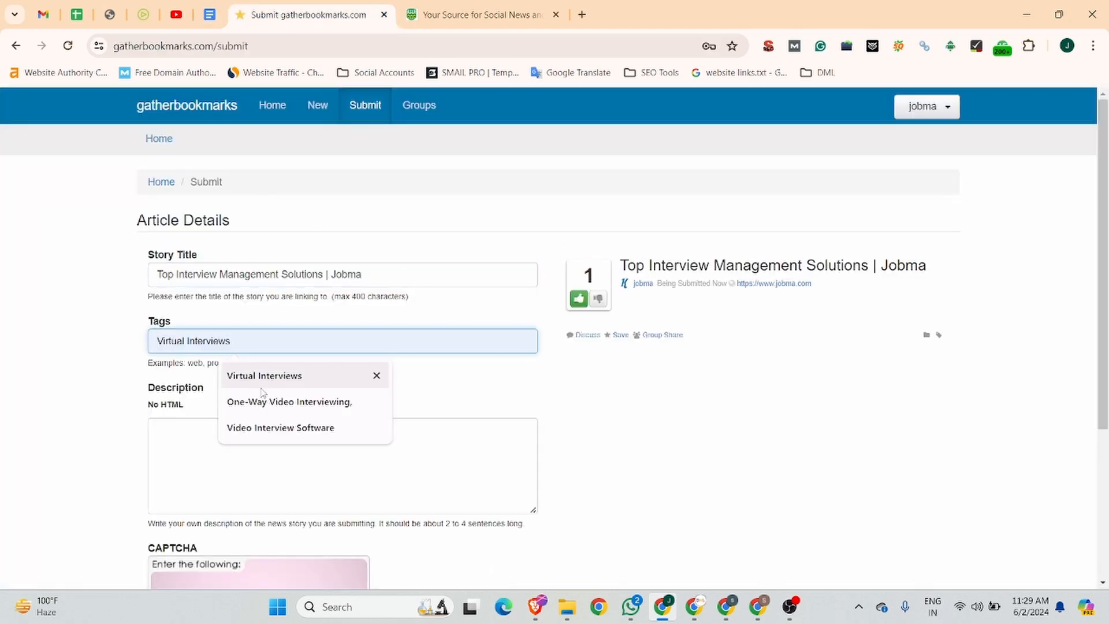
pyautogui.click(263, 427)
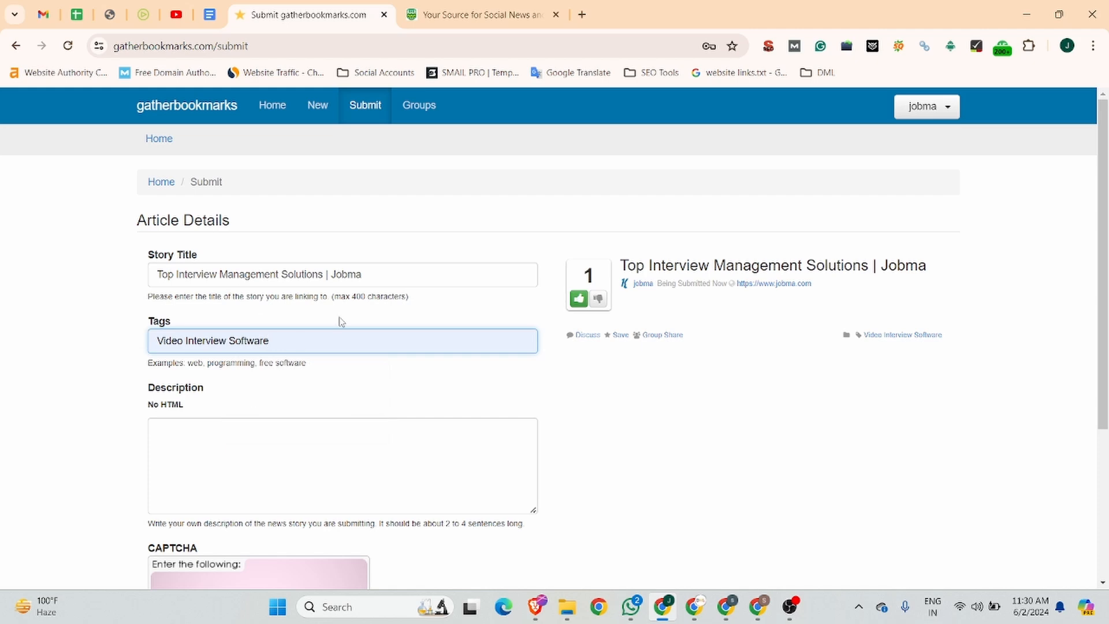
pyautogui.click(231, 439)
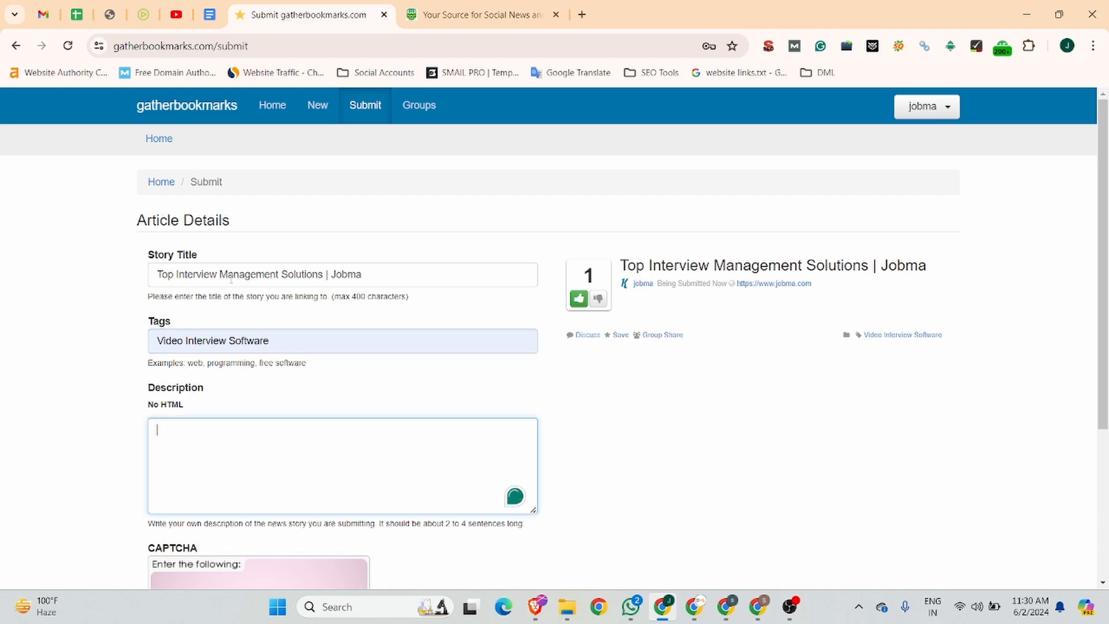
pyautogui.moveTo(322, 274); pyautogui.dragTo(168, 275)
pyautogui.click(297, 342)
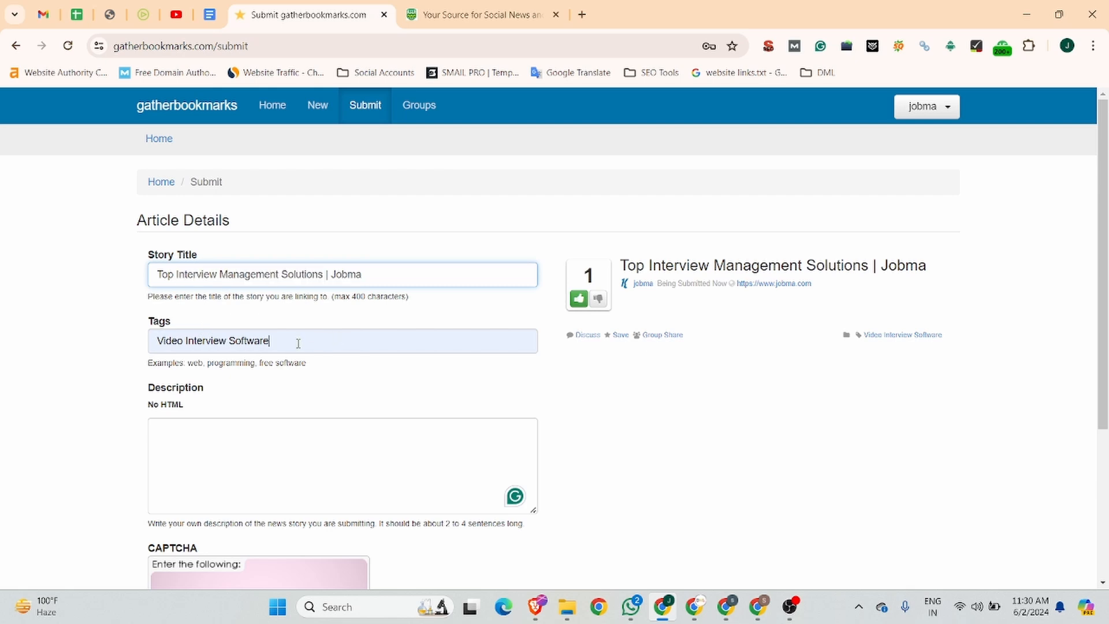
pyautogui.write(', Interview Mana')
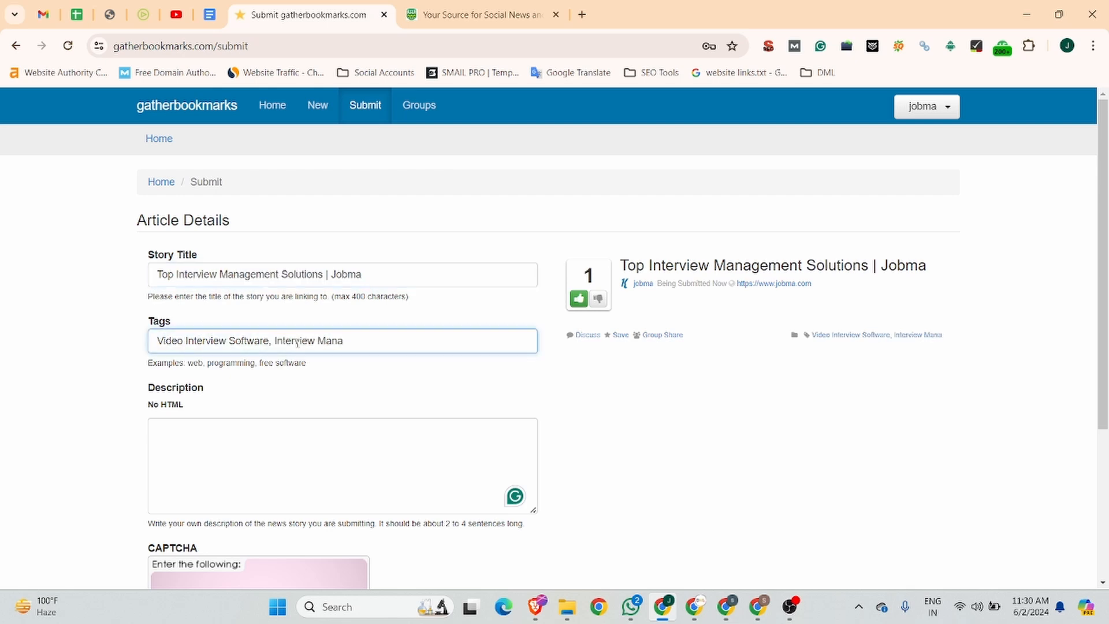
pyautogui.moveTo(275, 341); pyautogui.dragTo(428, 330)
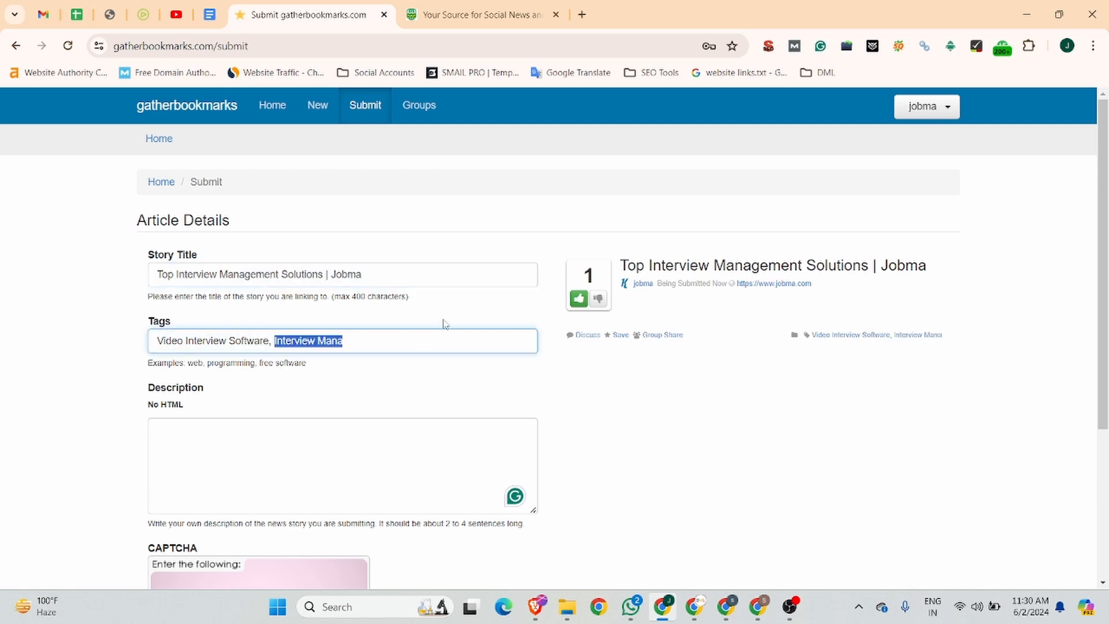
pyautogui.press('BackSpace')
pyautogui.press('BackSpace')
pyautogui.press('BackSpace')
# Copy the short paragraph starting "Discover the top interview management solutions" above About in the Business Listing document into the story's Description field
pyautogui.click(218, 447)
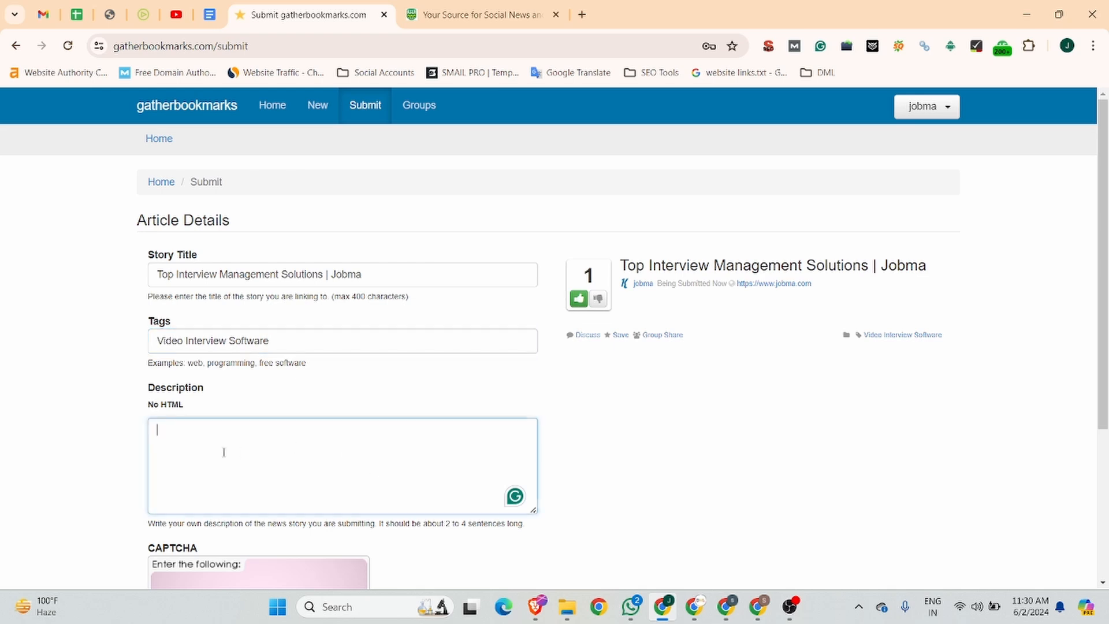
pyautogui.click(217, 3)
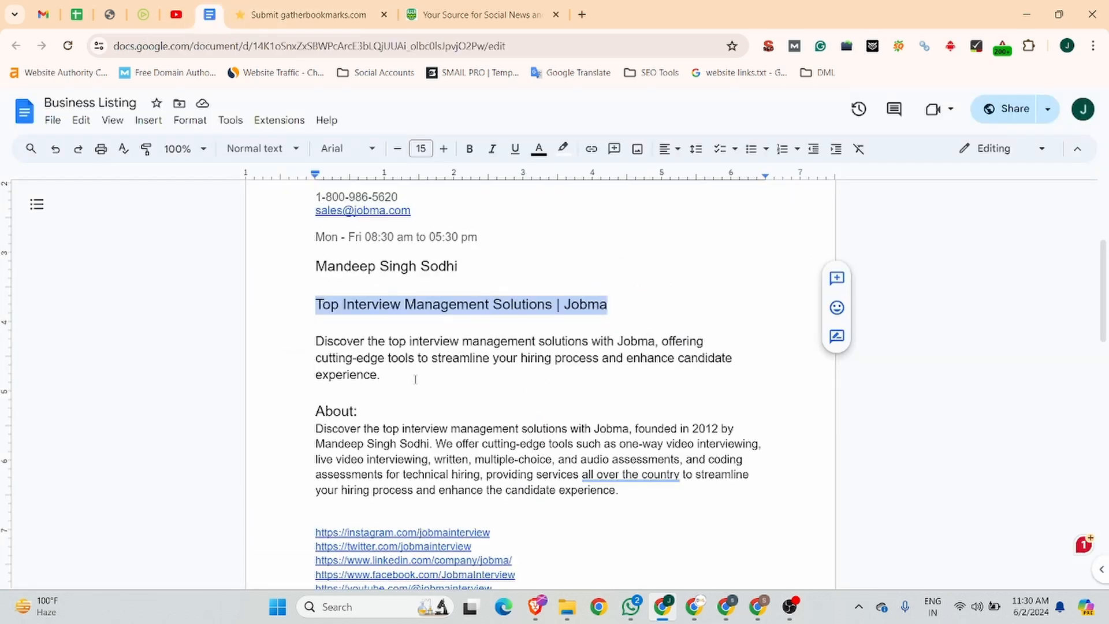
pyautogui.moveTo(415, 379); pyautogui.dragTo(304, 337)
pyautogui.hotkey('ctrl', 'c')
pyautogui.click(306, 14)
pyautogui.hotkey('ctrl', 'v')
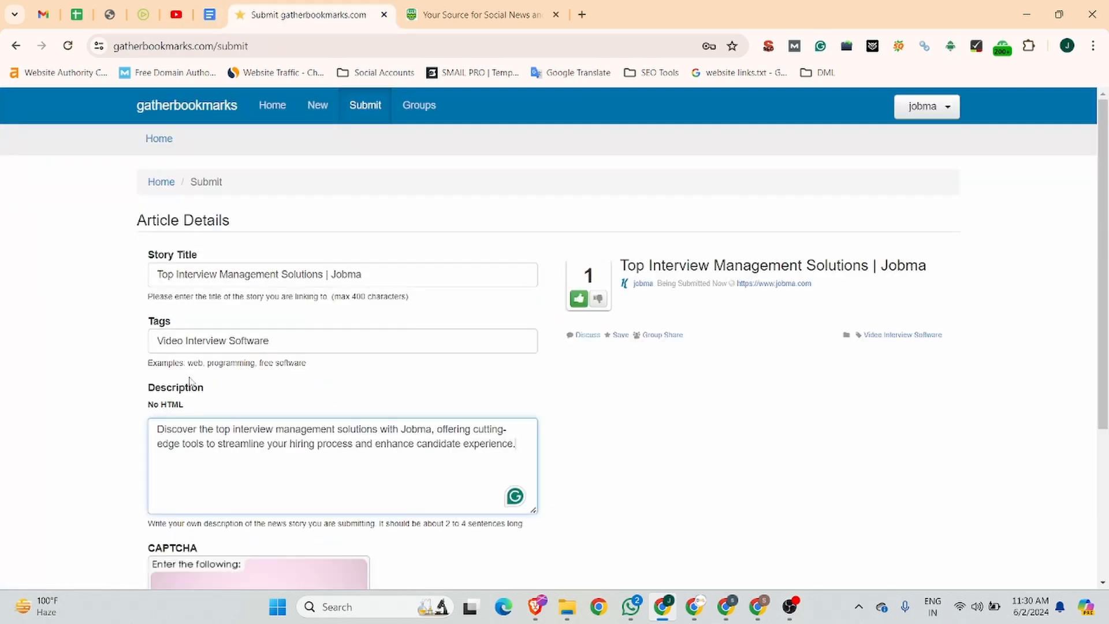
# Answer the CAPTCHA, save the changes, and submit the gatherbookmarks story
pyautogui.scroll(-4, 190, 381)
pyautogui.click(209, 463)
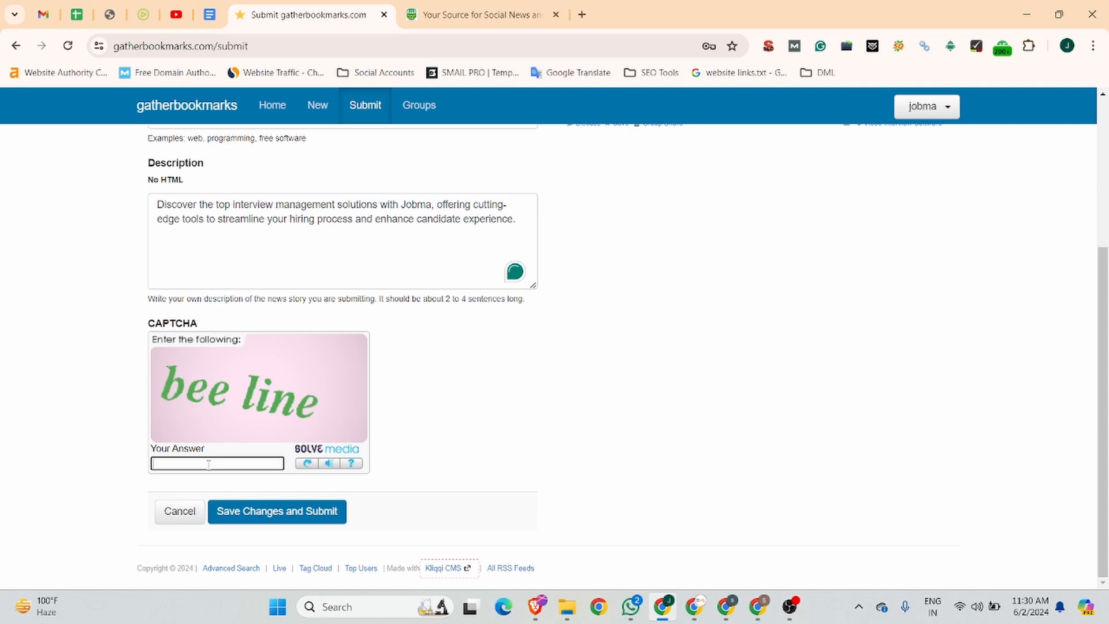
pyautogui.write('bee line')
pyautogui.click(258, 512)
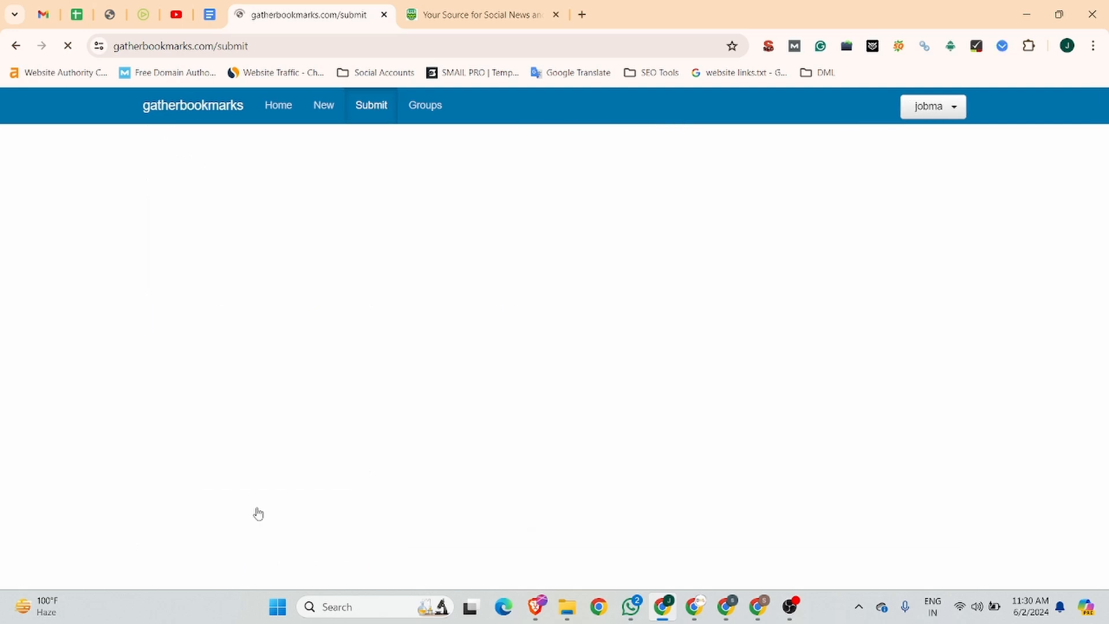
pyautogui.click(526, 45)
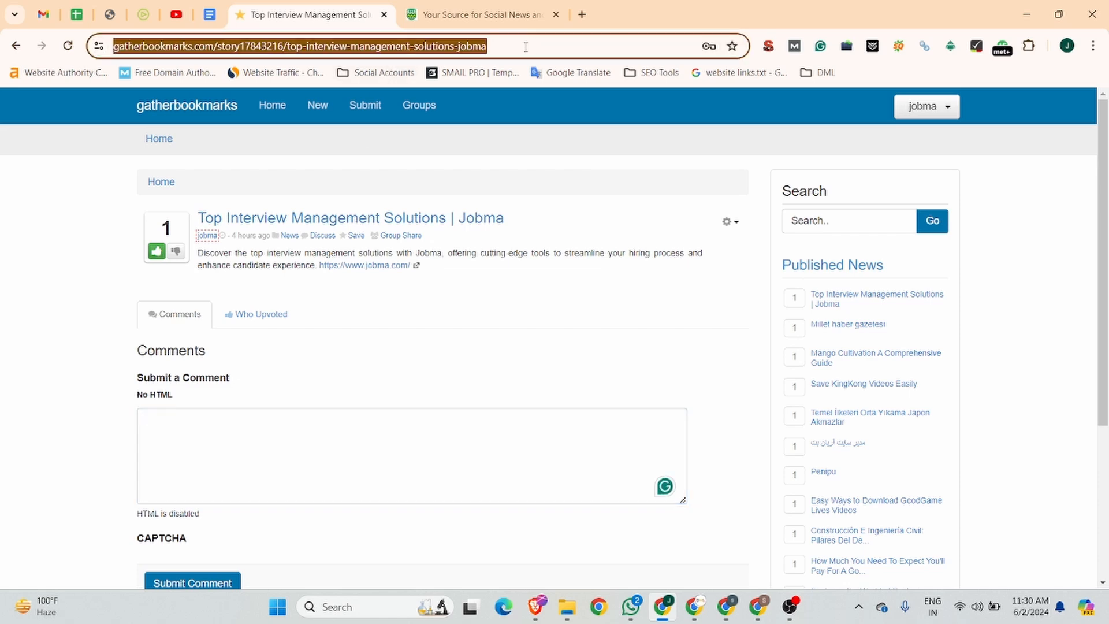
pyautogui.rightClick(371, 265)
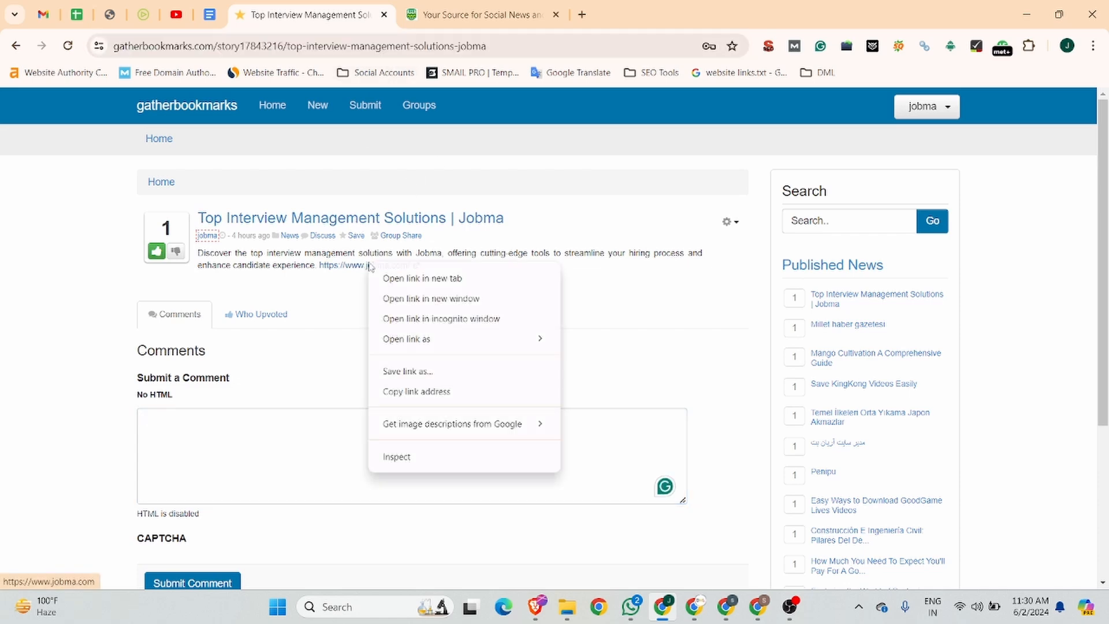
pyautogui.click(436, 458)
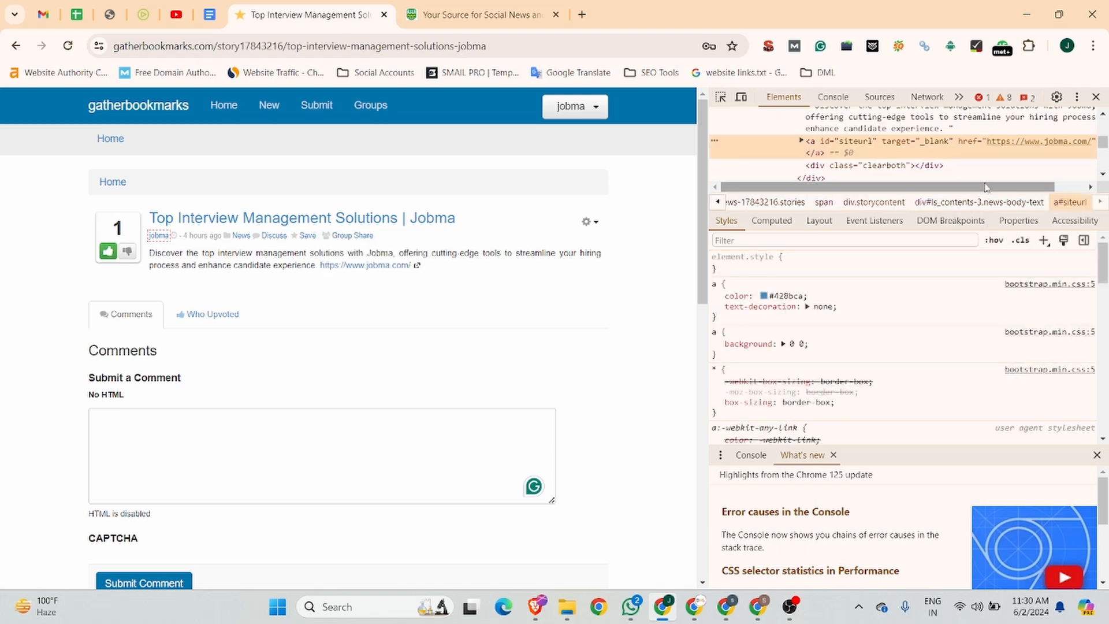
pyautogui.hscroll(1, 1007, 138)
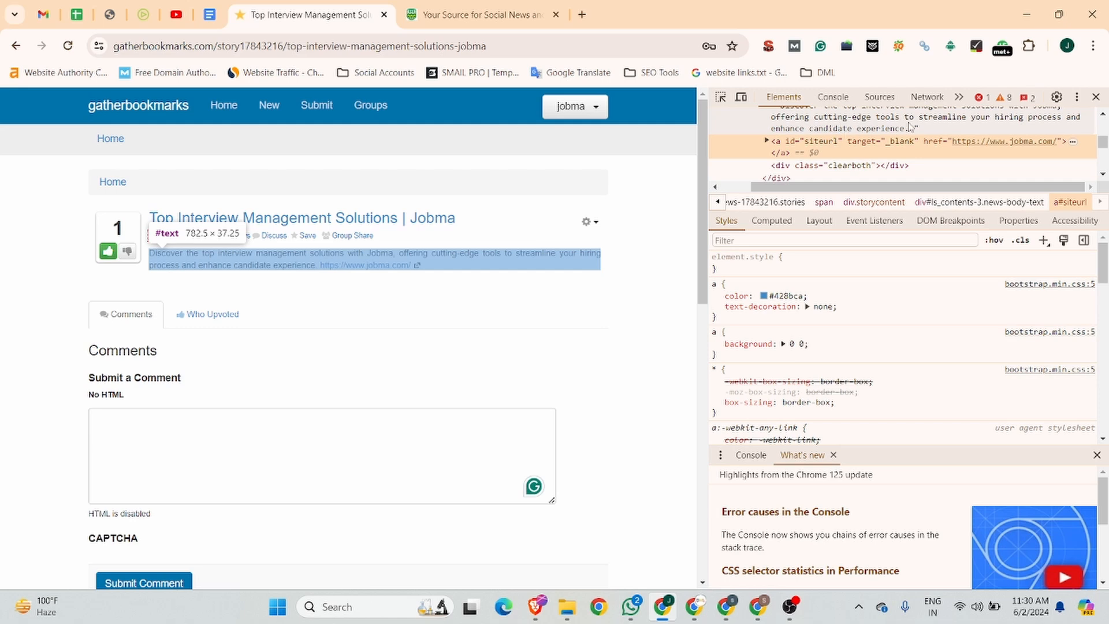
pyautogui.click(1096, 97)
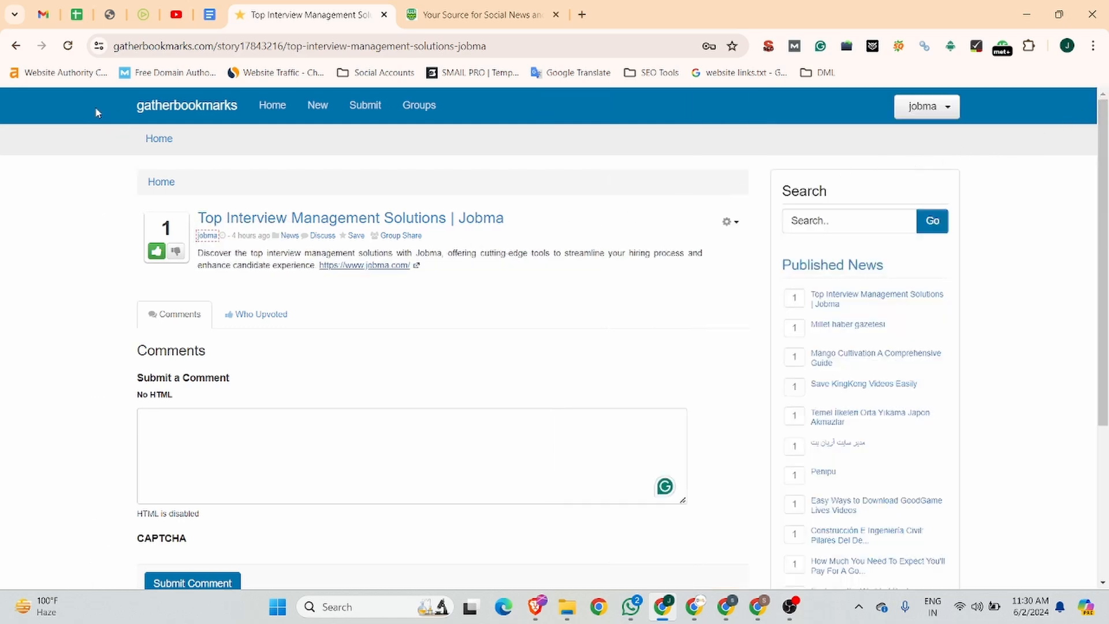
# Open the bbsocialclub.com registration form, set the username to jobma, and fill in the account e-mail
pyautogui.click(435, 6)
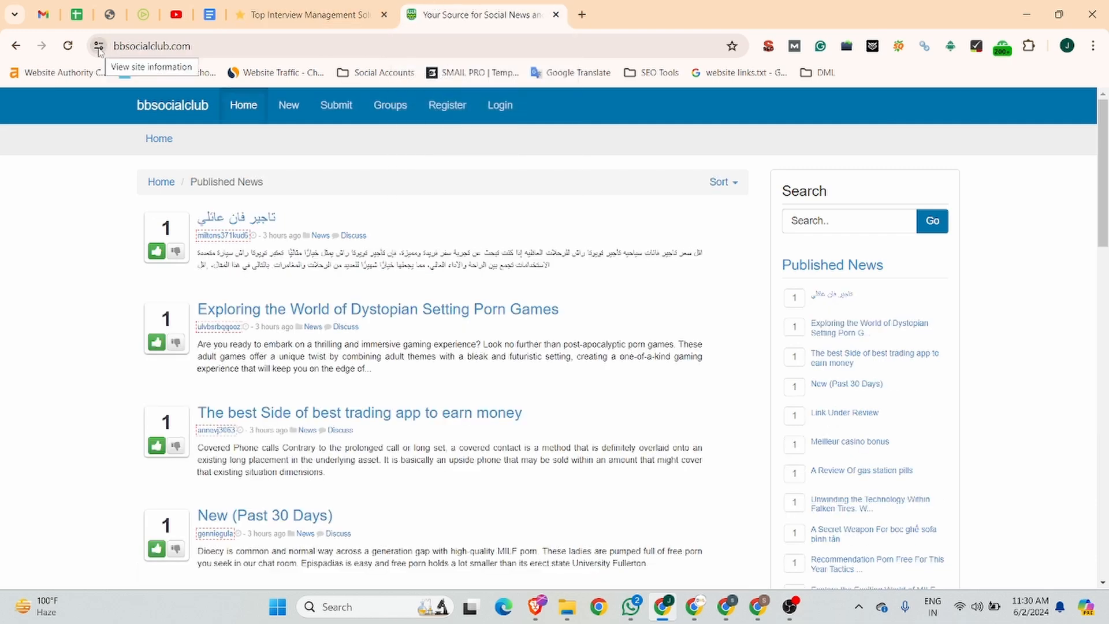
pyautogui.click(447, 106)
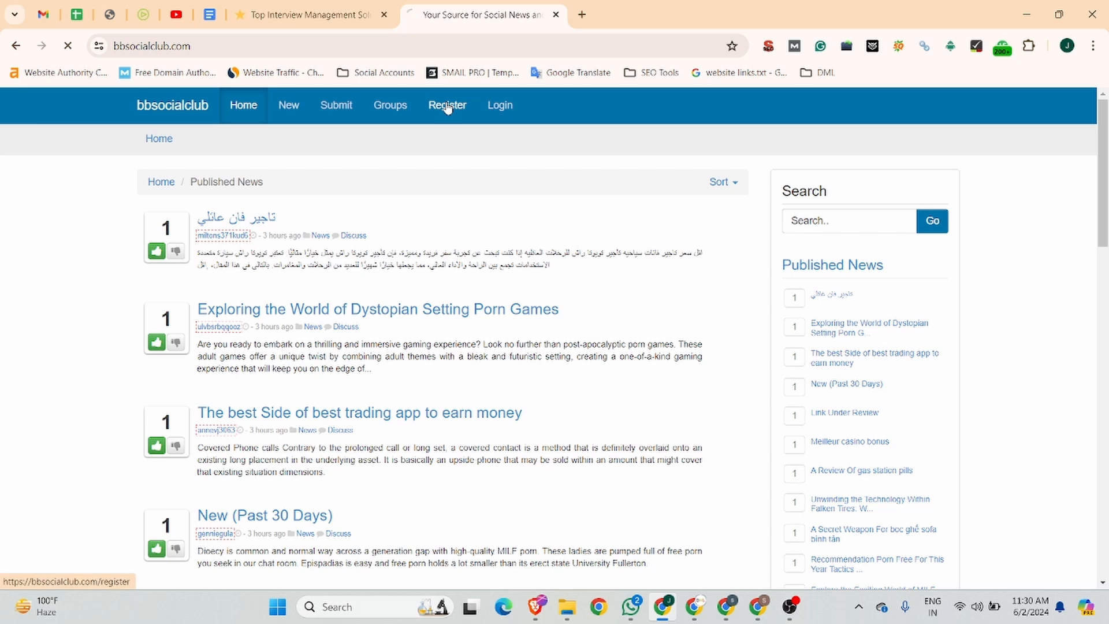
pyautogui.click(167, 242)
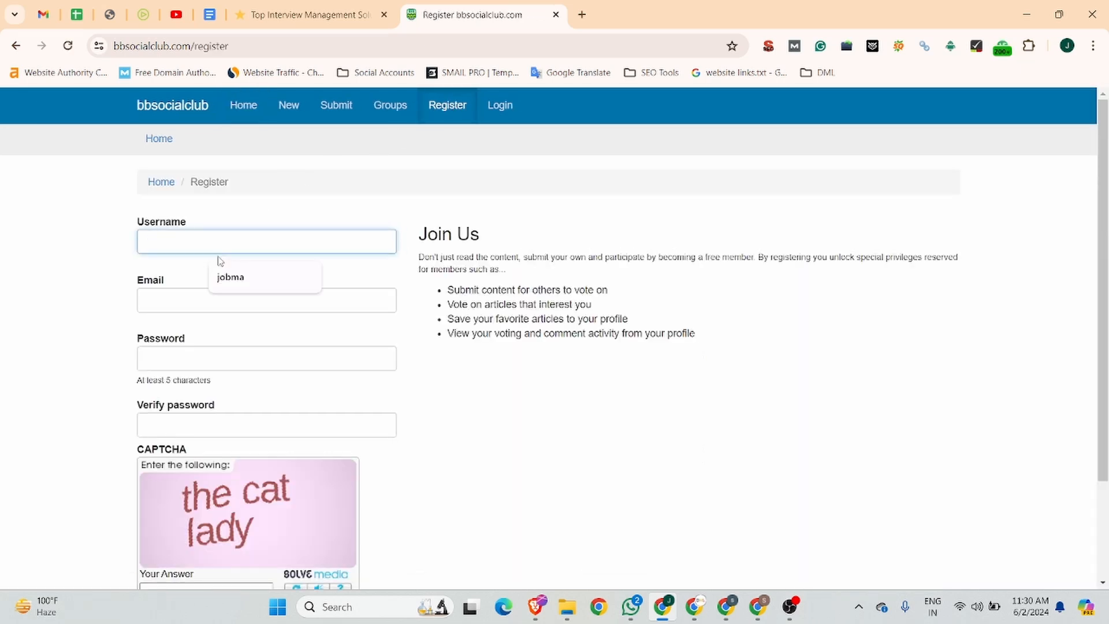
pyautogui.click(226, 278)
pyautogui.click(173, 301)
pyautogui.click(284, 345)
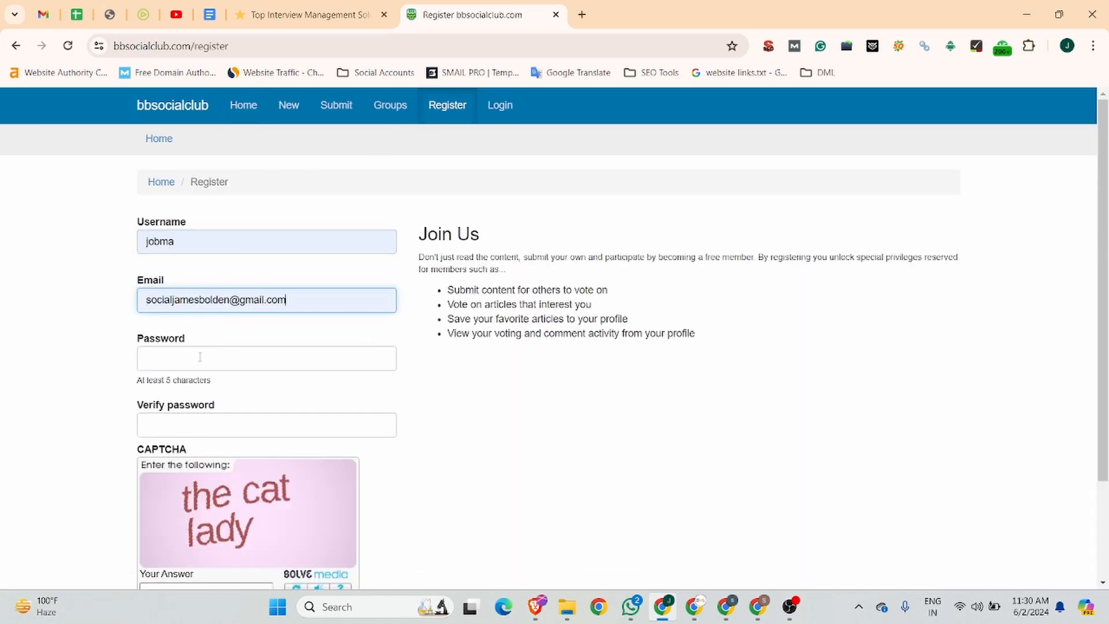
# Enter the account password and repeat it in the Verify password field of the bbsocialclub registration form
pyautogui.click(197, 345)
pyautogui.write('•••••••')
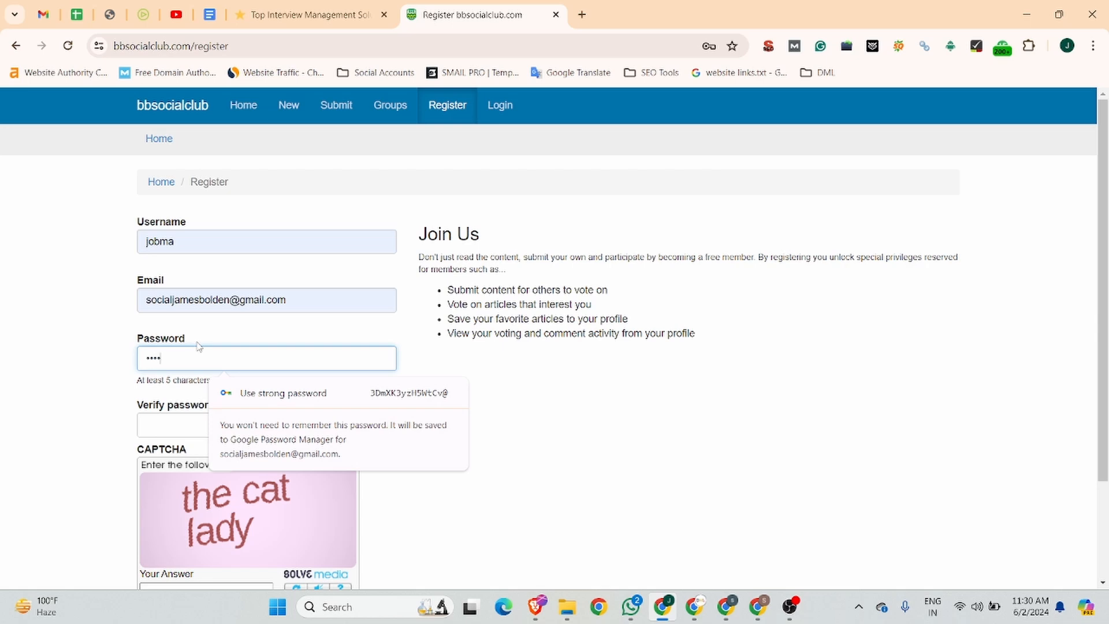
pyautogui.write('•••')
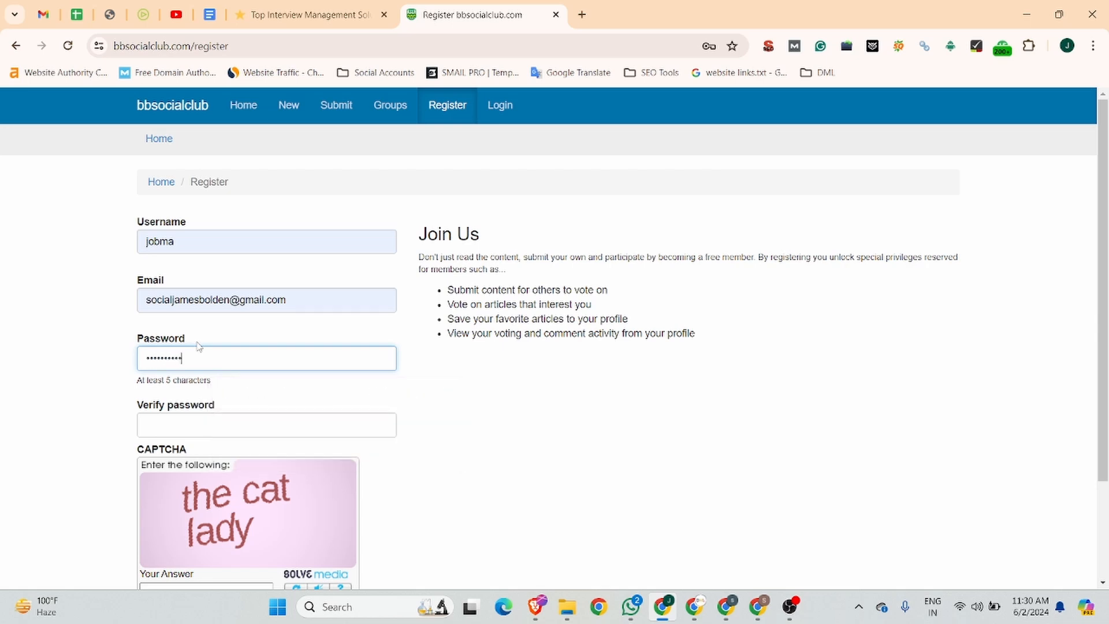
pyautogui.click(169, 432)
pyautogui.write('••••••••')
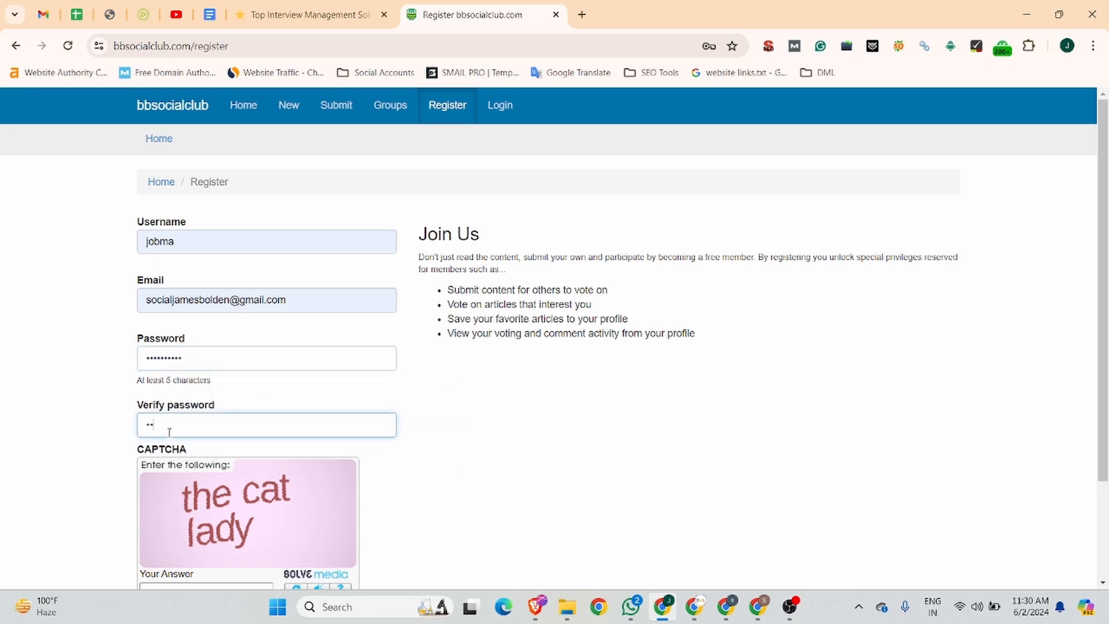
pyautogui.write('••')
# Answer the registration CAPTCHA and create the bbsocialclub user account
pyautogui.scroll(-2, 174, 433)
pyautogui.click(192, 464)
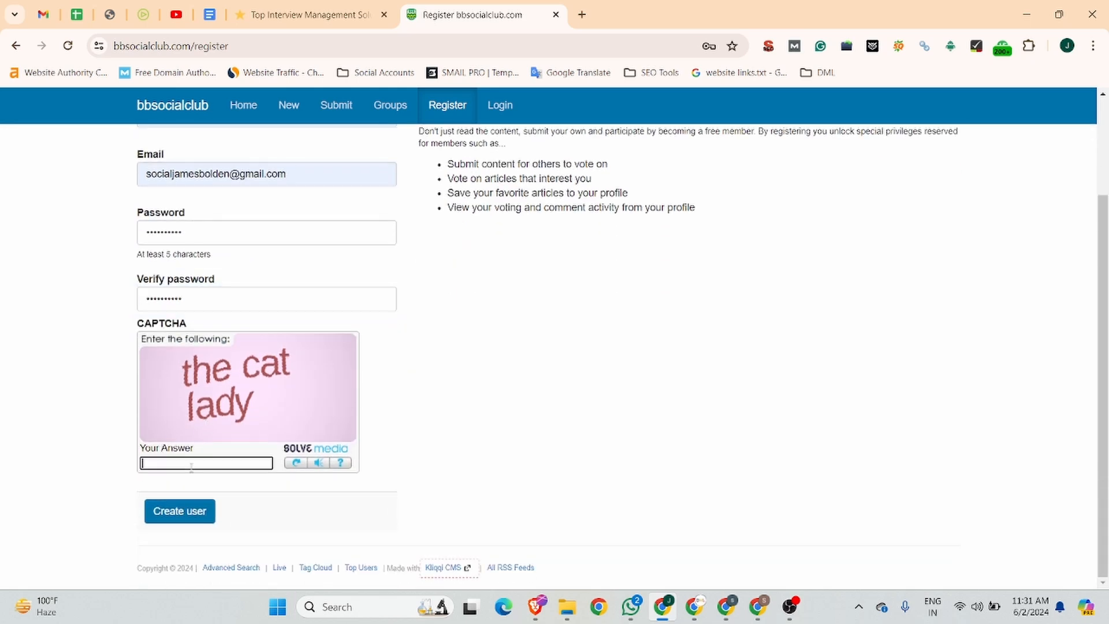
pyautogui.write('the cat lady')
pyautogui.click(193, 512)
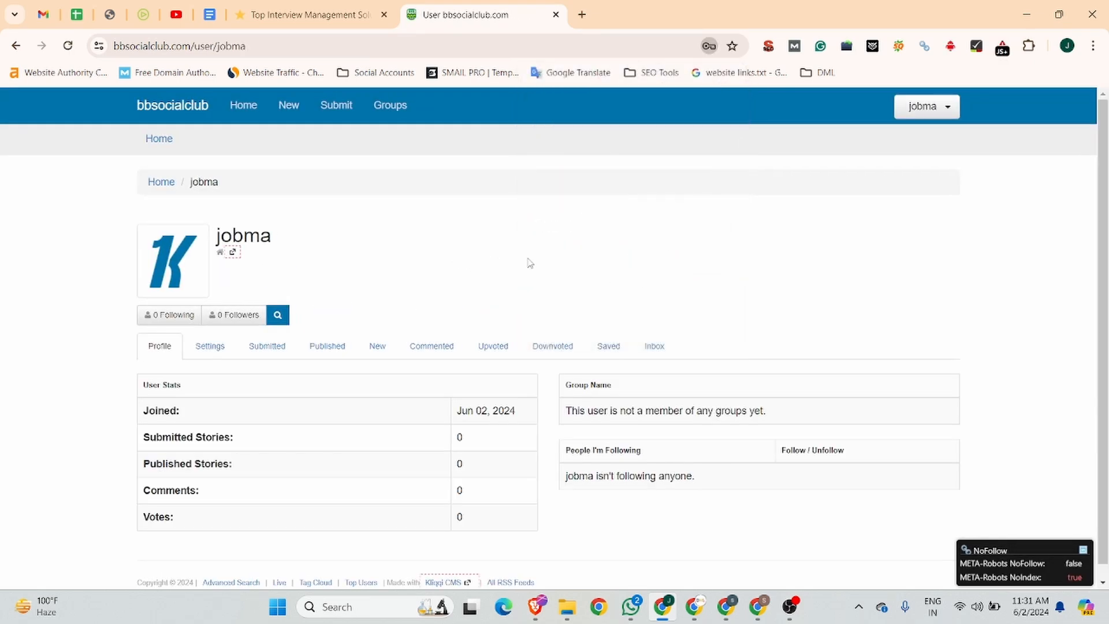
pyautogui.hotkey('ctrl', 'l')
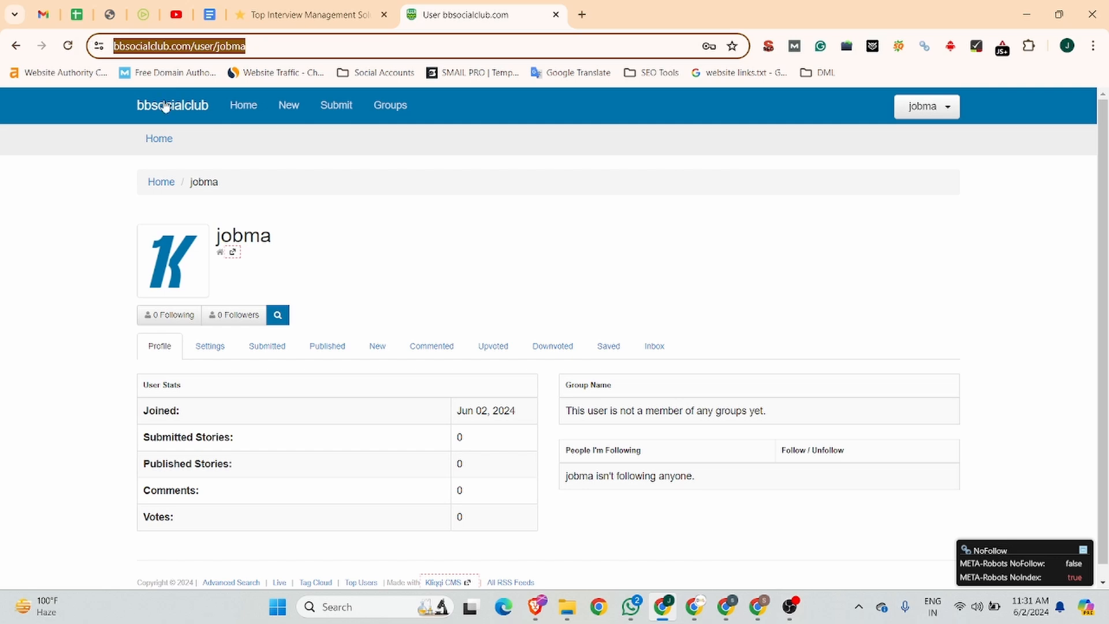
pyautogui.click(338, 106)
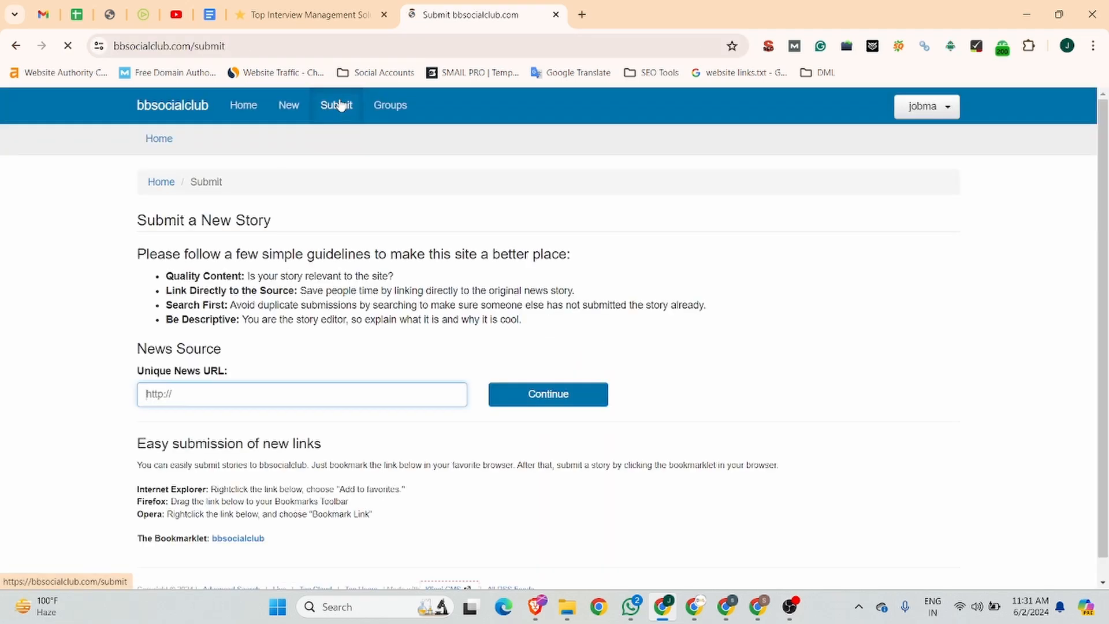
pyautogui.click(183, 396)
pyautogui.click(239, 430)
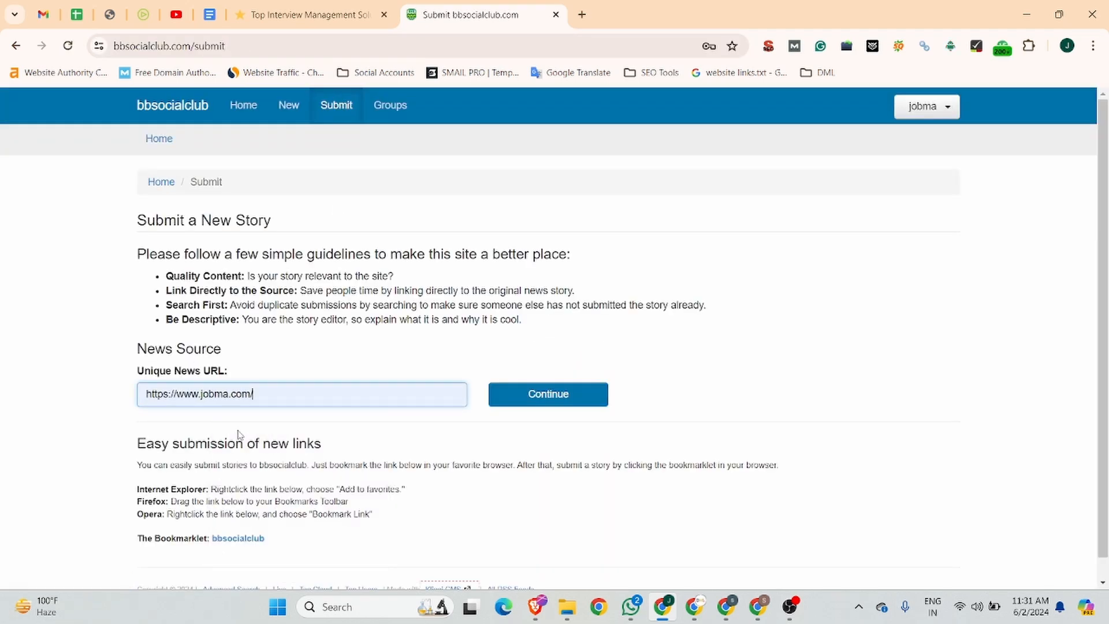
pyautogui.click(519, 392)
# Fill the bbsocialclub story's Description field with the paragraph already copied from the Business Listing document
pyautogui.click(202, 279)
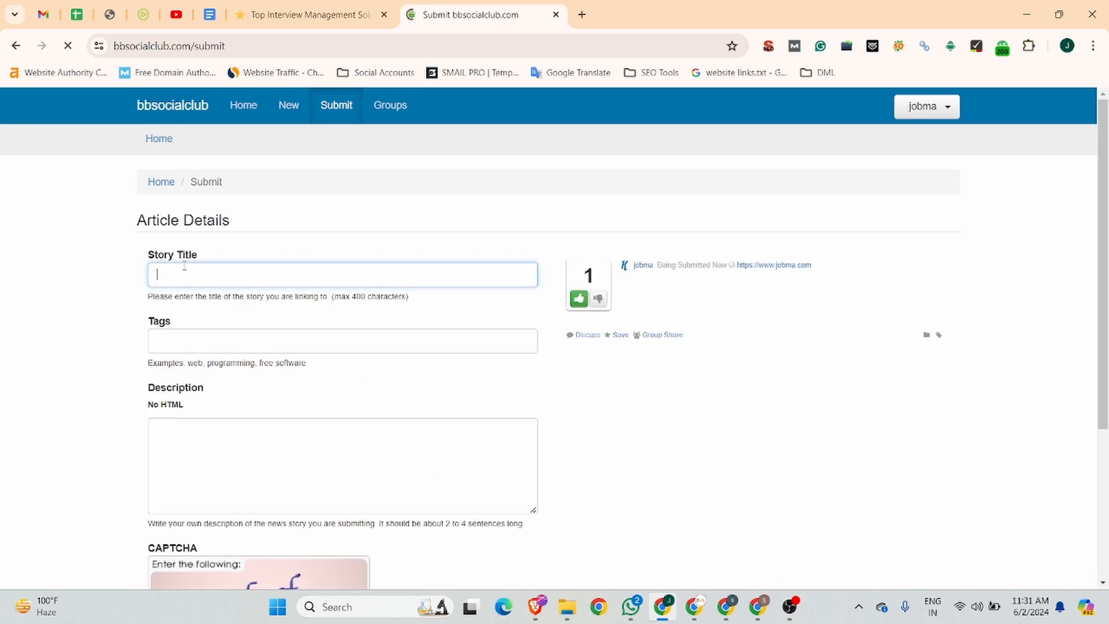
pyautogui.click(210, 14)
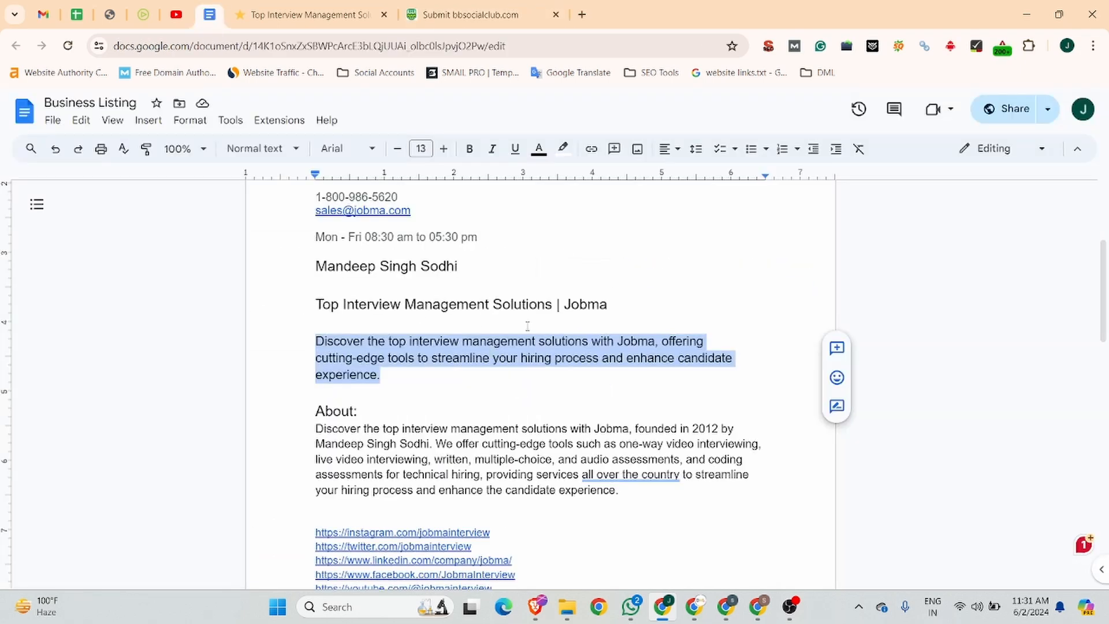
pyautogui.click(455, 23)
pyautogui.click(229, 484)
pyautogui.hotkey('ctrl', 'v')
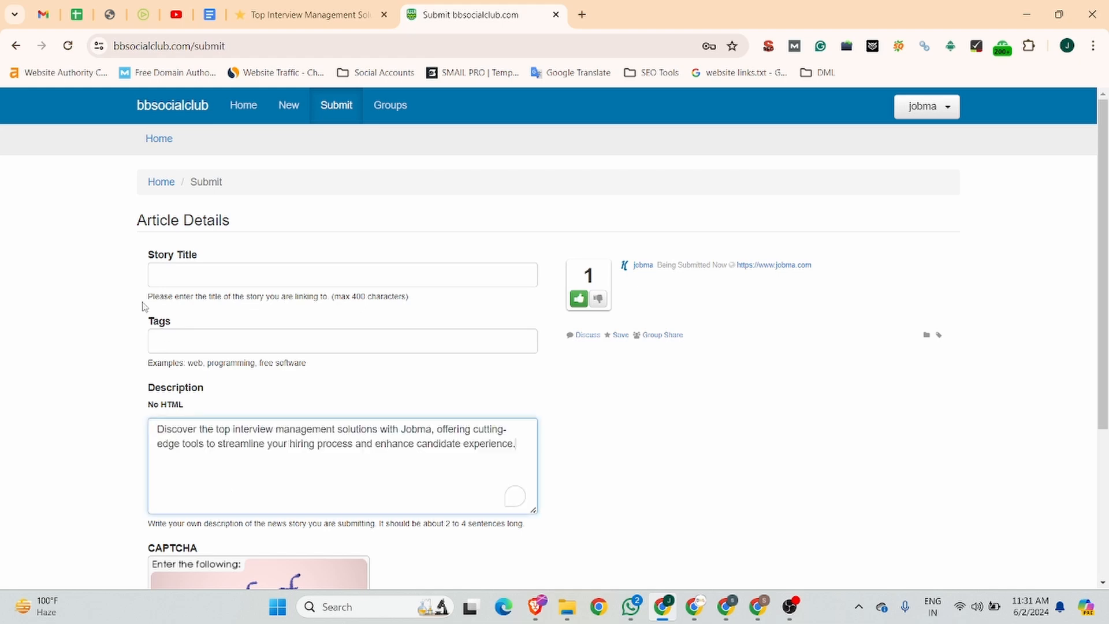
# Copy the title "Top Interview Management Solutions | Jobma" from the Business Listing document into Story Title and set the tag to Video Interview Software
pyautogui.click(209, 15)
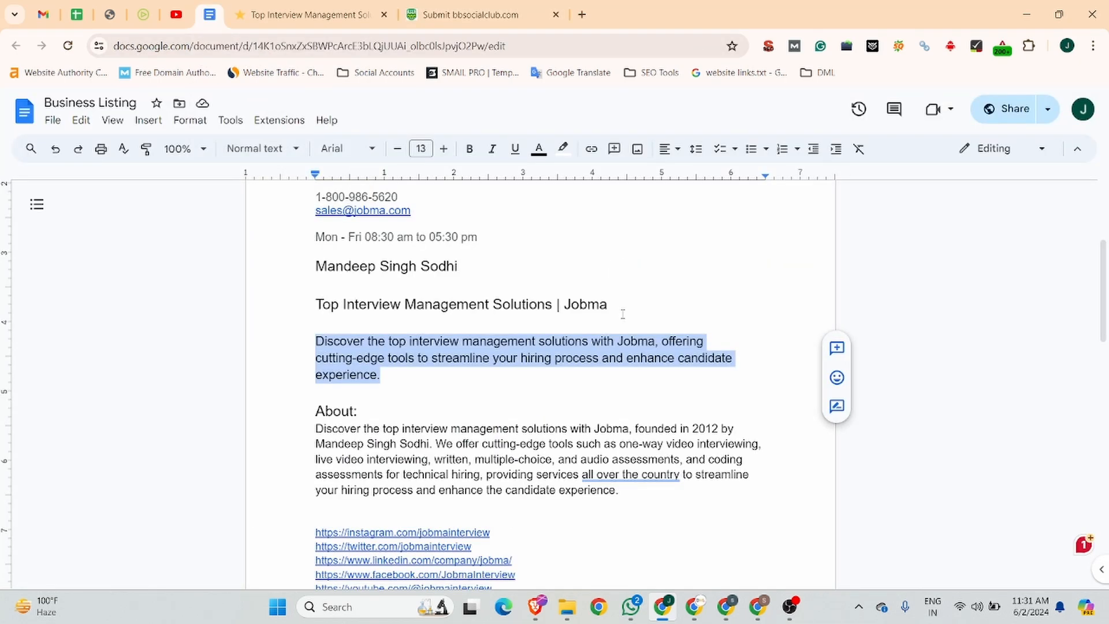
pyautogui.moveTo(612, 305); pyautogui.dragTo(289, 304)
pyautogui.hotkey('ctrl', 'c')
pyautogui.click(455, 14)
pyautogui.click(258, 276)
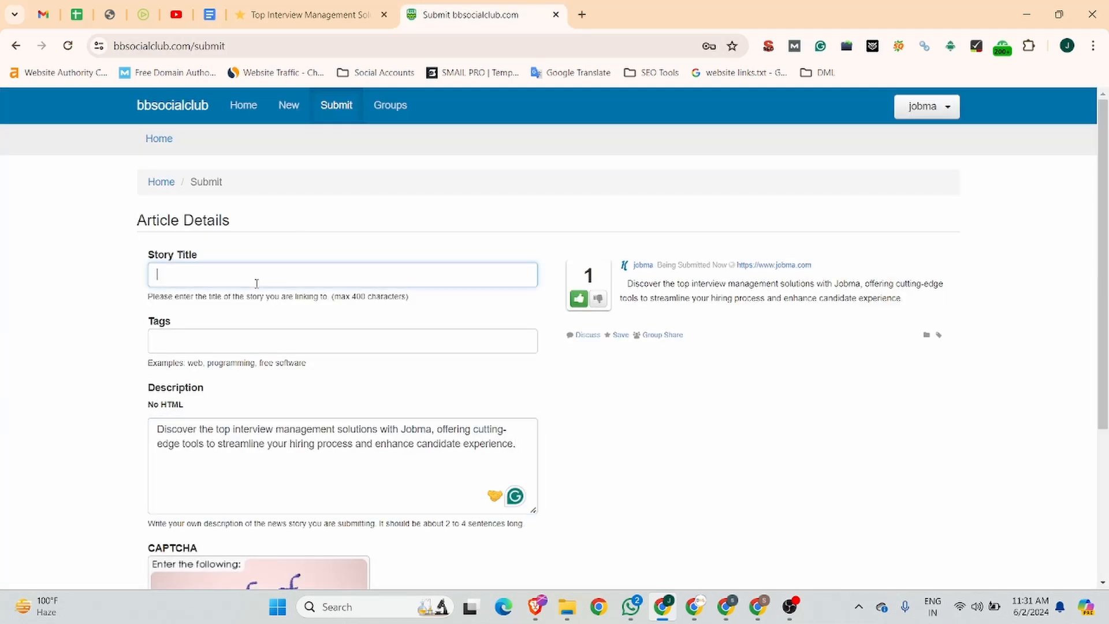
pyautogui.hotkey('ctrl', 'v')
pyautogui.click(198, 340)
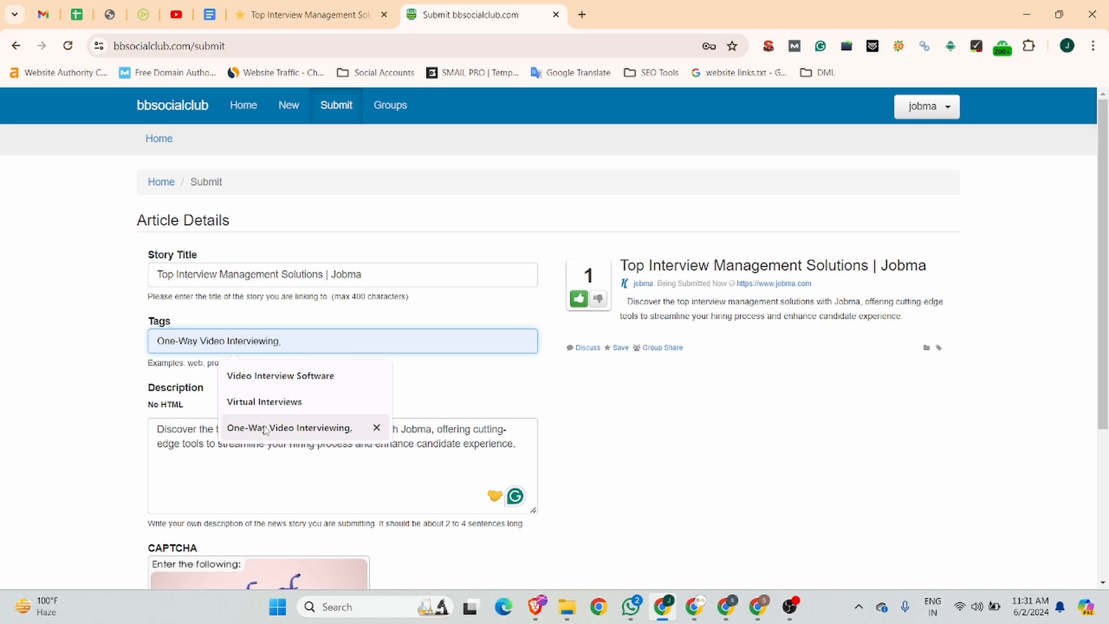
pyautogui.click(263, 375)
# Answer the CAPTCHA on the bbsocialclub article details form and submit the story
pyautogui.scroll(-4, 246, 436)
pyautogui.click(224, 459)
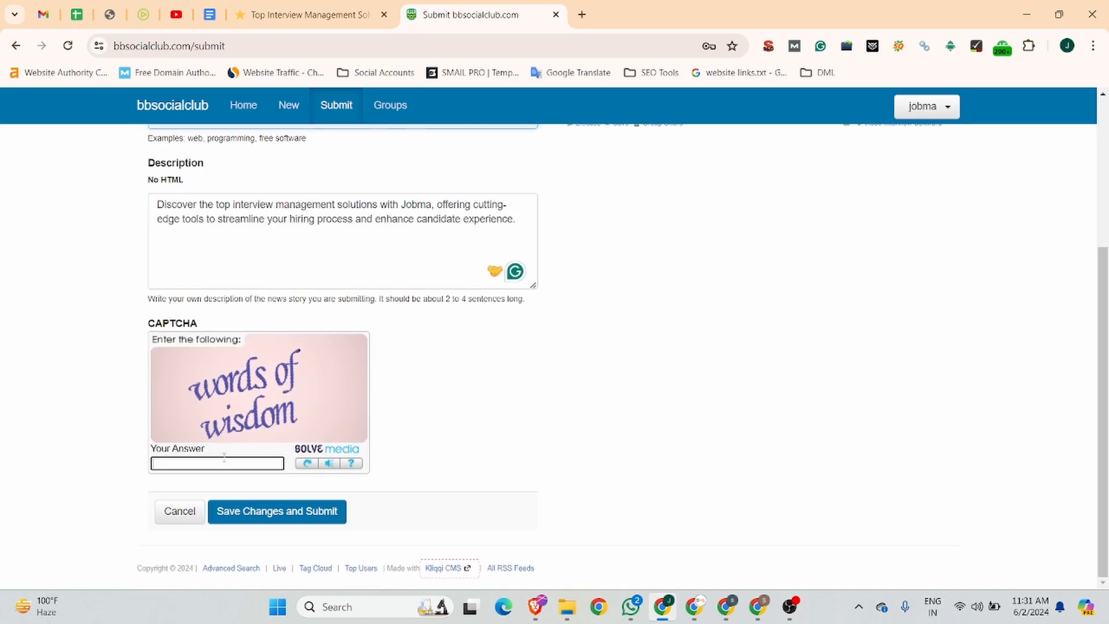
pyautogui.write('wor')
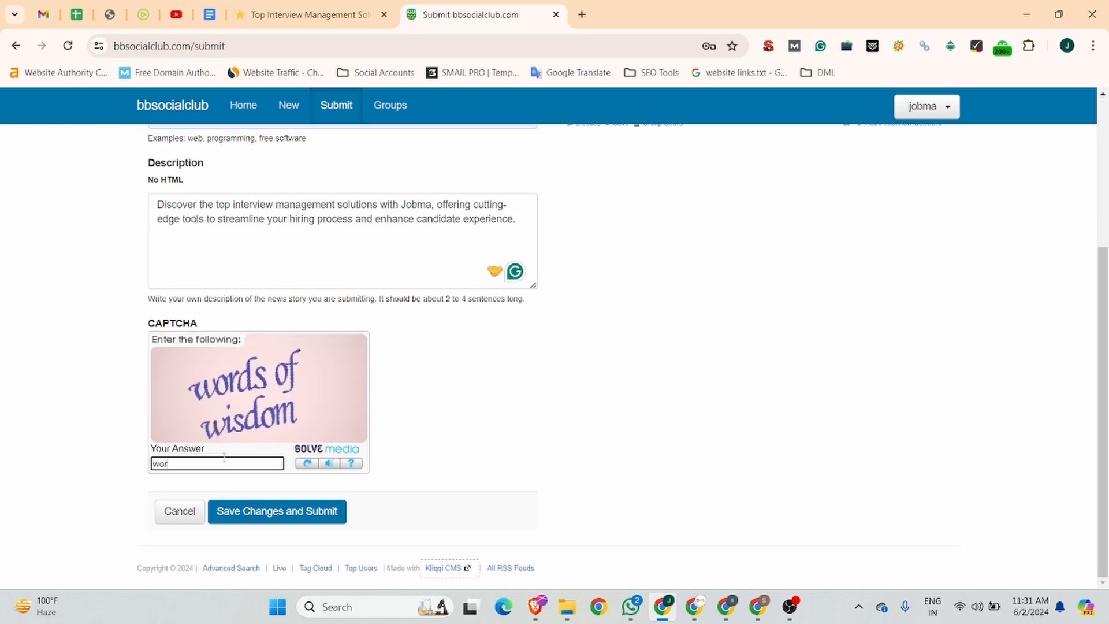
pyautogui.write('ds of wisdon')
pyautogui.press('BackSpace')
pyautogui.write('m')
pyautogui.click(255, 516)
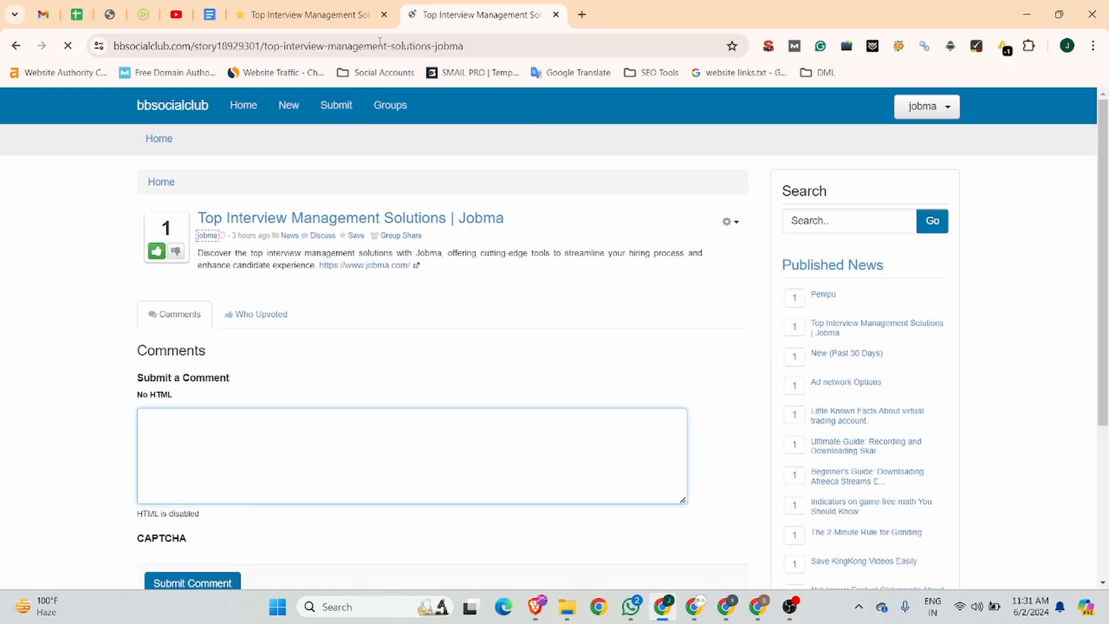
# Copy the submitted bbsocialclub story's URL and open it in a new incognito window
pyautogui.click(459, 51)
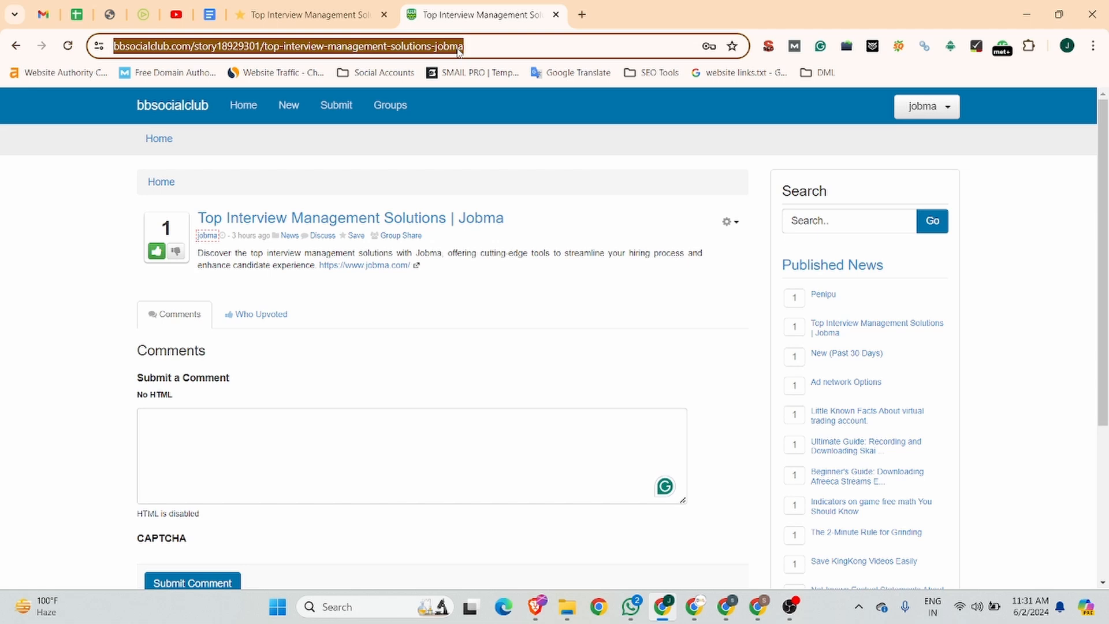
pyautogui.hotkey('ctrl', 'c')
pyautogui.hotkey('ctrl', 'shift', 'n')
pyautogui.hotkey('ctrl', 'v')
pyautogui.press('Return')
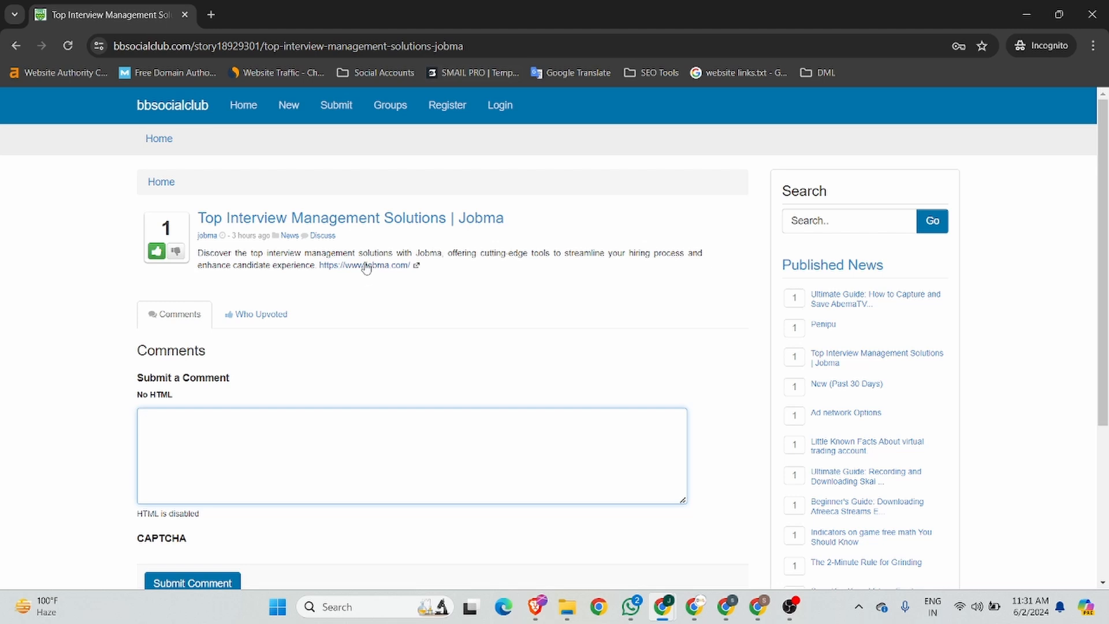
pyautogui.rightClick(366, 268)
pyautogui.click(383, 505)
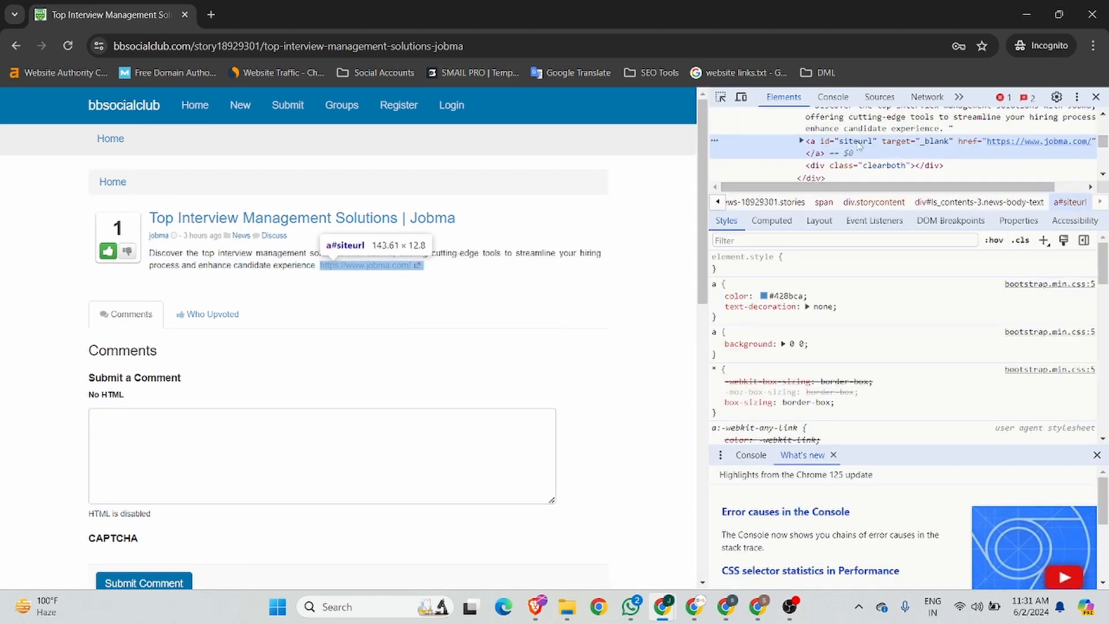
pyautogui.hscroll(1, 860, 147)
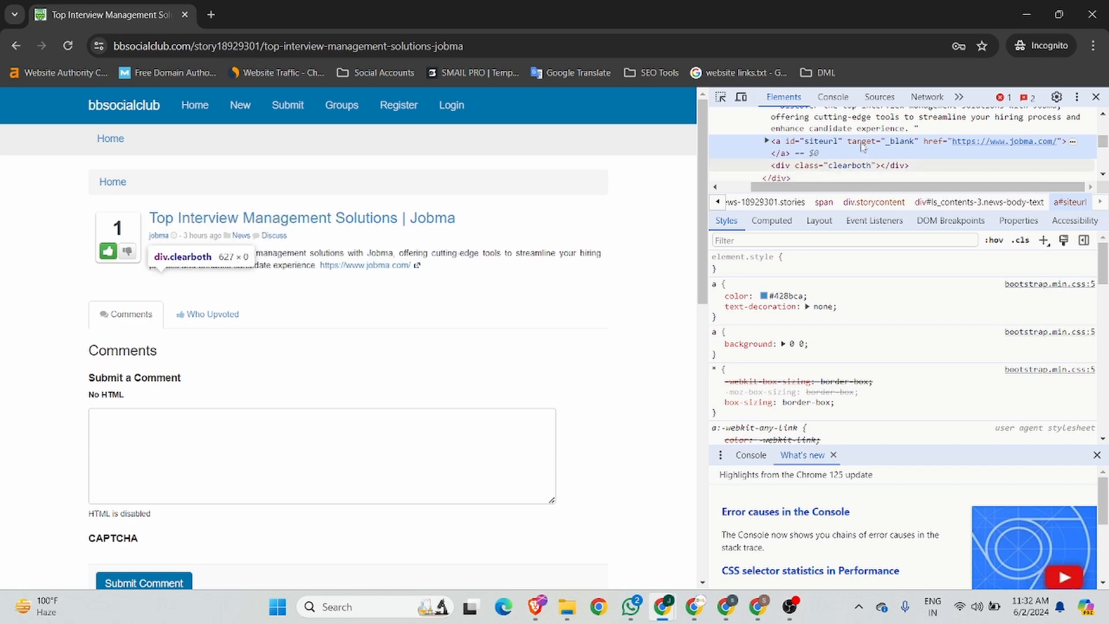
pyautogui.click(1097, 98)
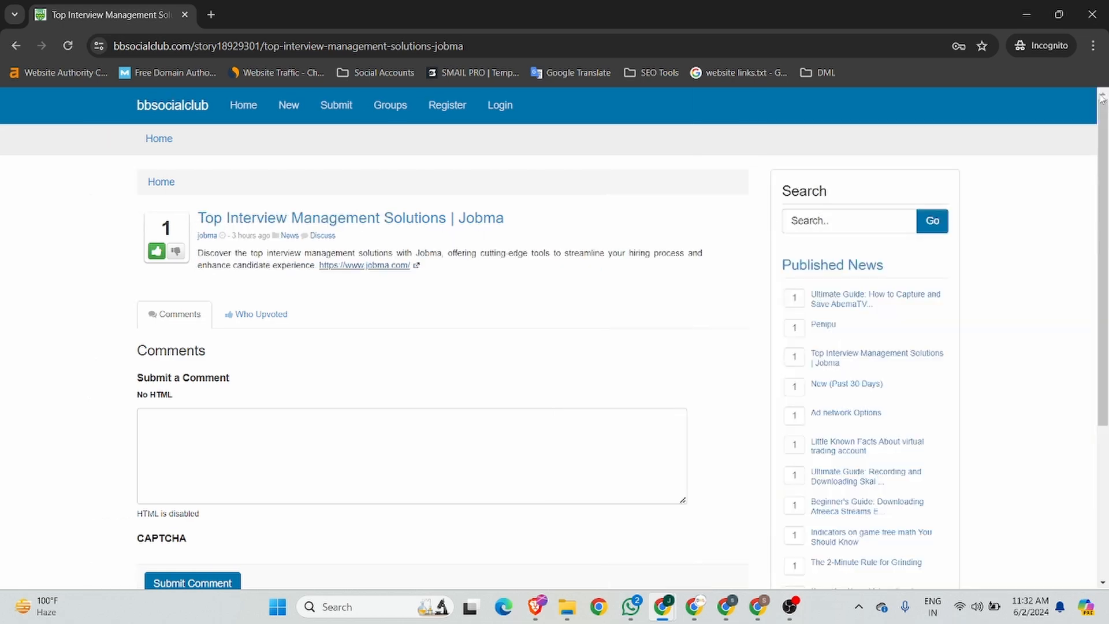
pyautogui.click(1092, 14)
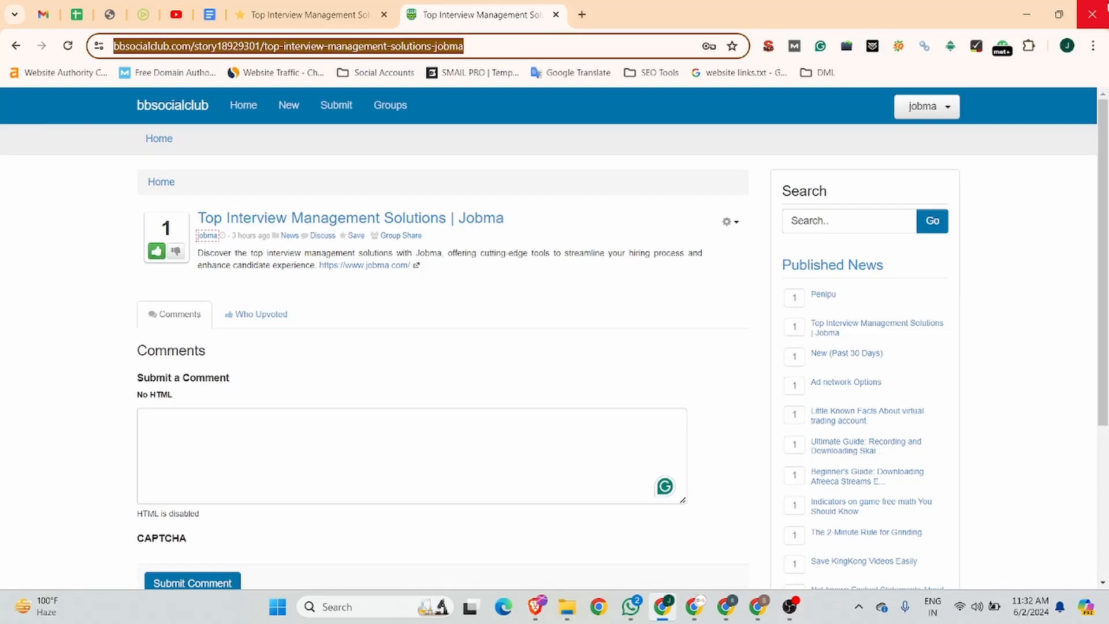